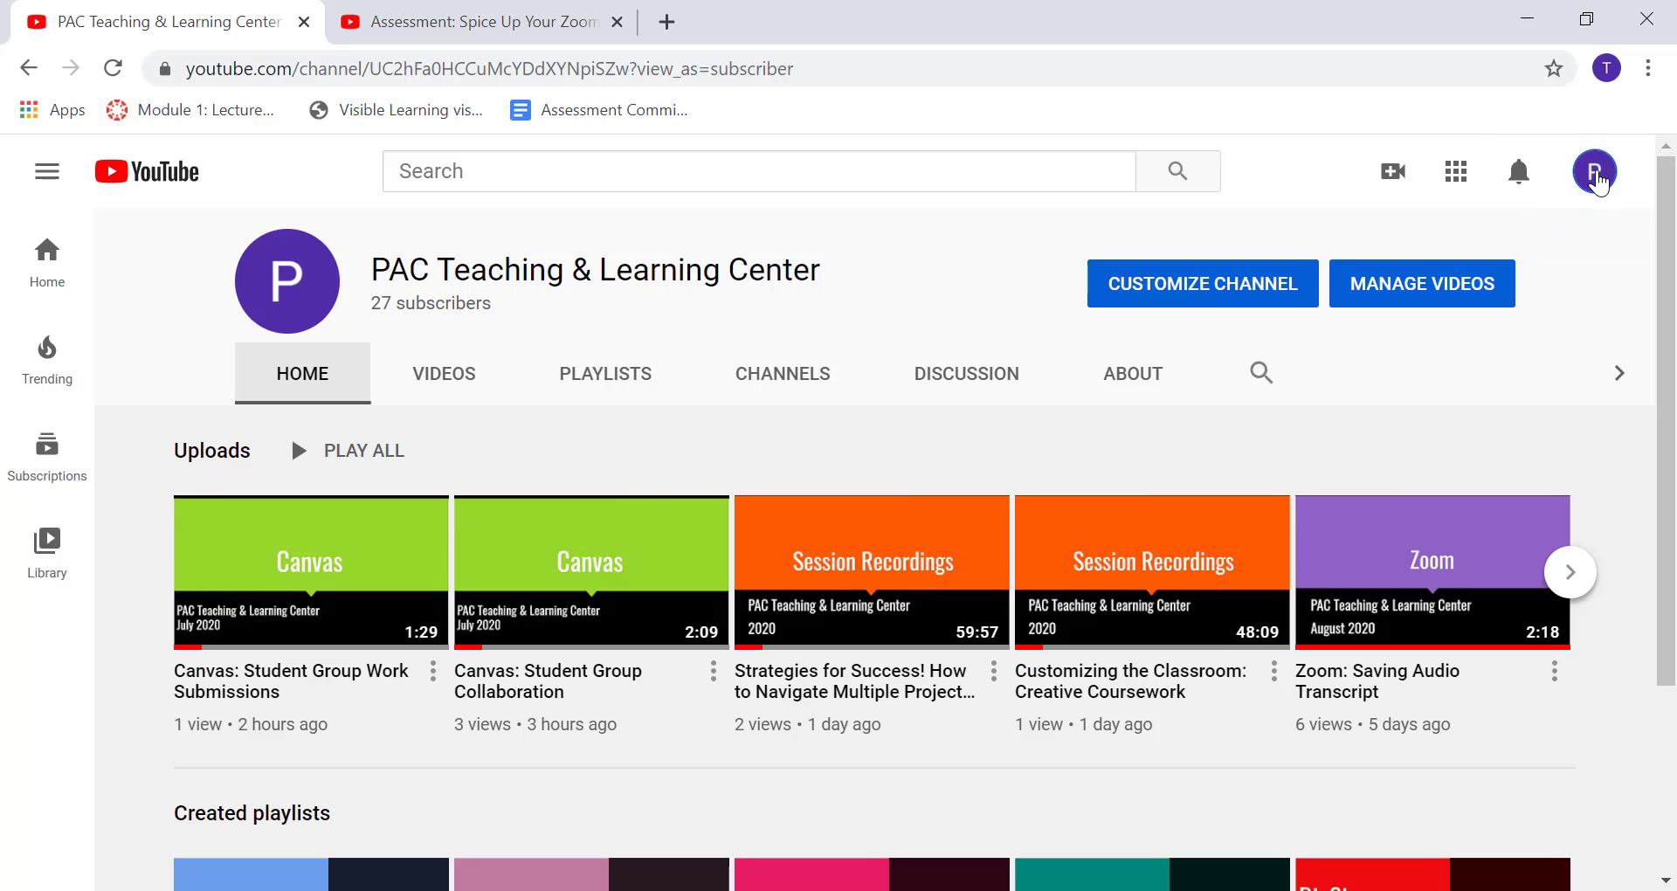
- Open YouTube Studio for the channel and show its list of uploaded videos
{"action": "left_click", "coordinate": [1595, 175]}
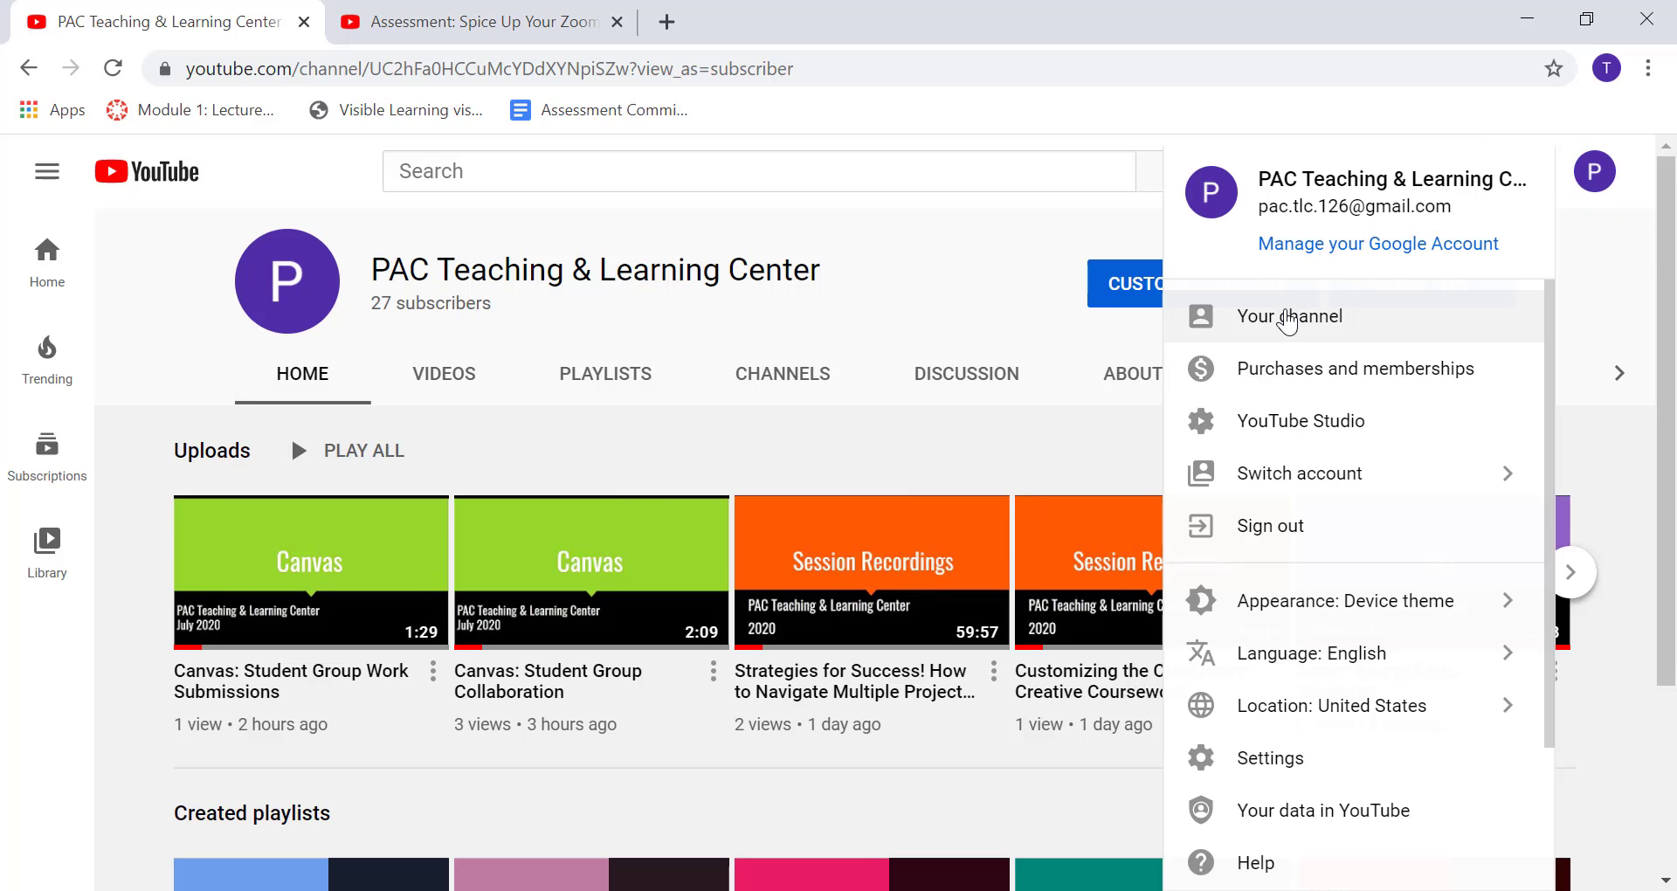
{"action": "left_click", "coordinate": [1327, 423]}
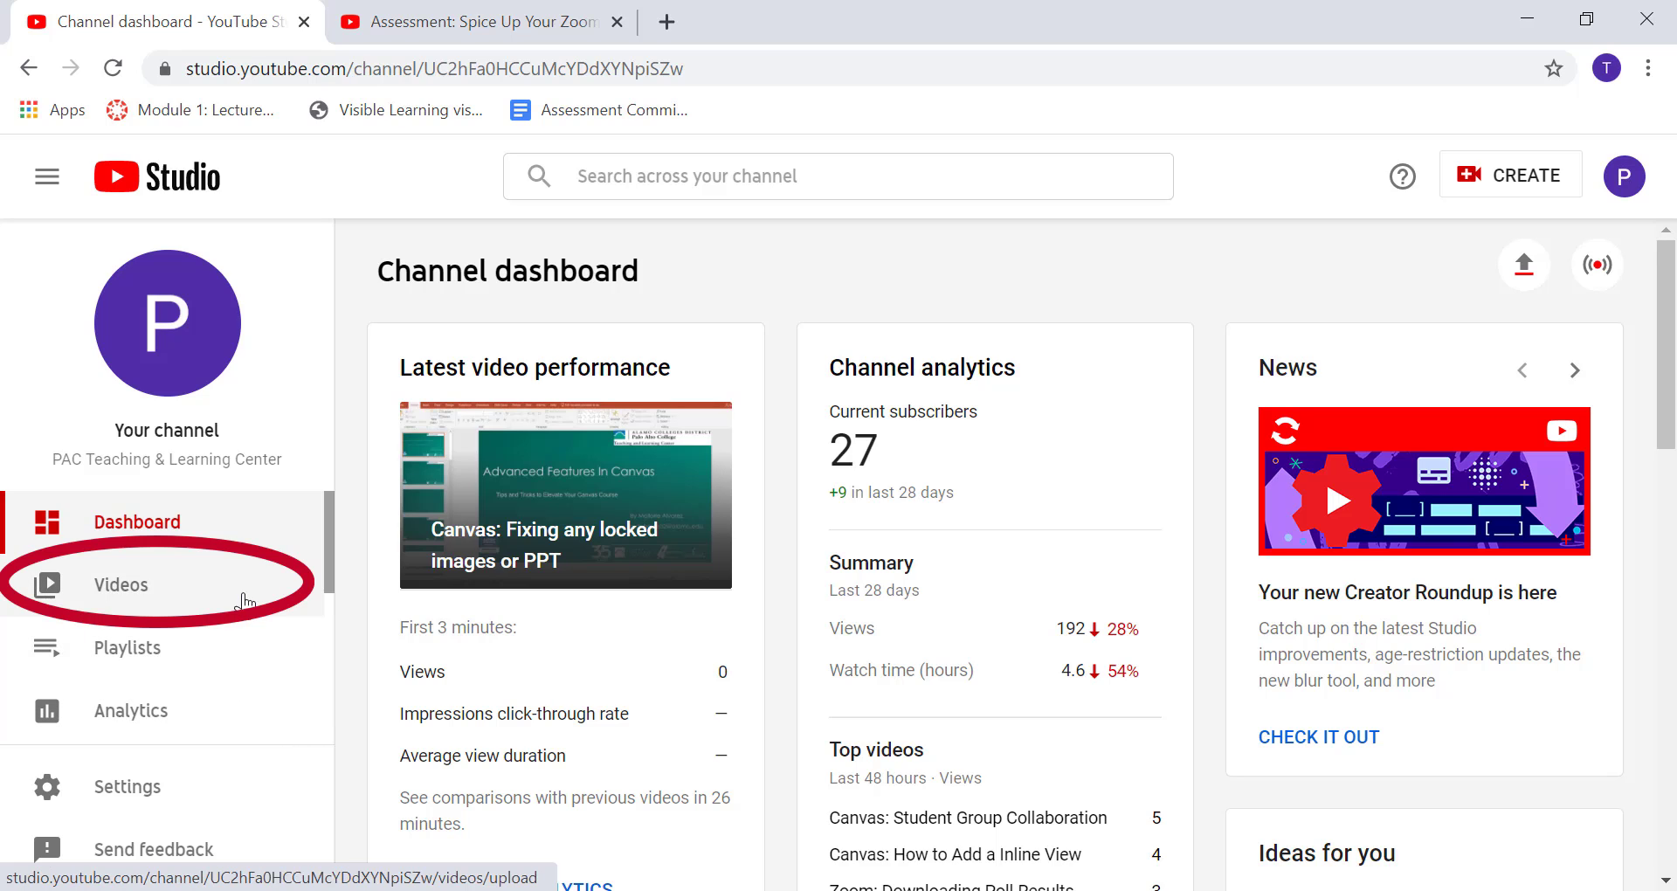
{"action": "left_click", "coordinate": [128, 594]}
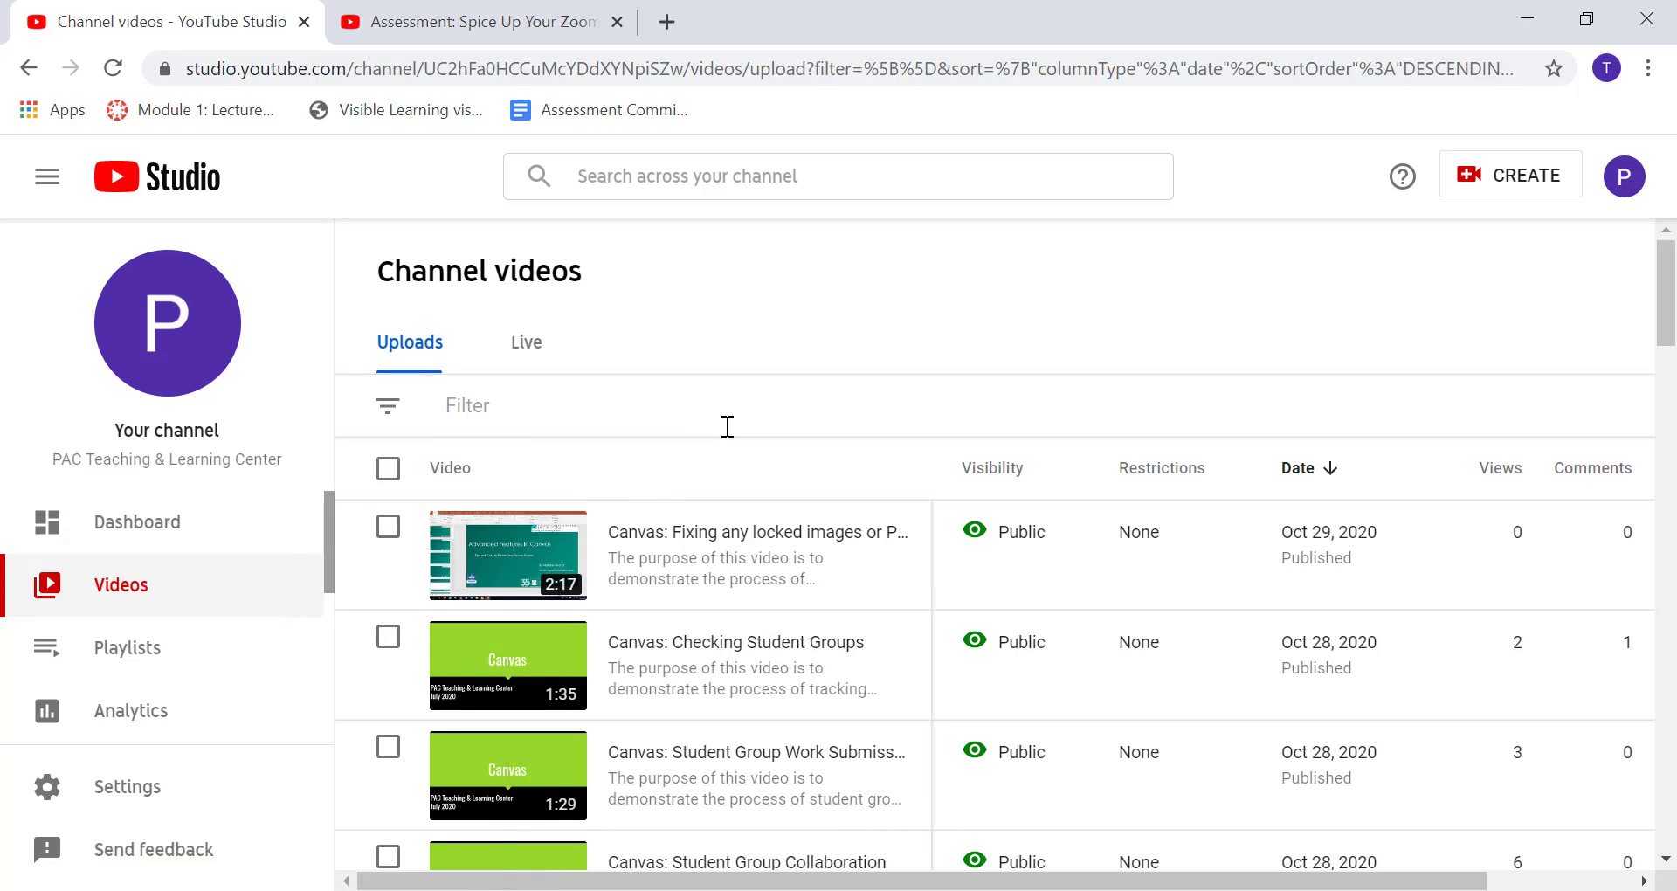
- Open the details of the Assessment video published on Oct 12, 2020, about spicing up Zoom meetings with Quizizz
{"action": "scroll", "coordinate": [722, 428], "scroll_direction": "down", "scroll_amount": 3}
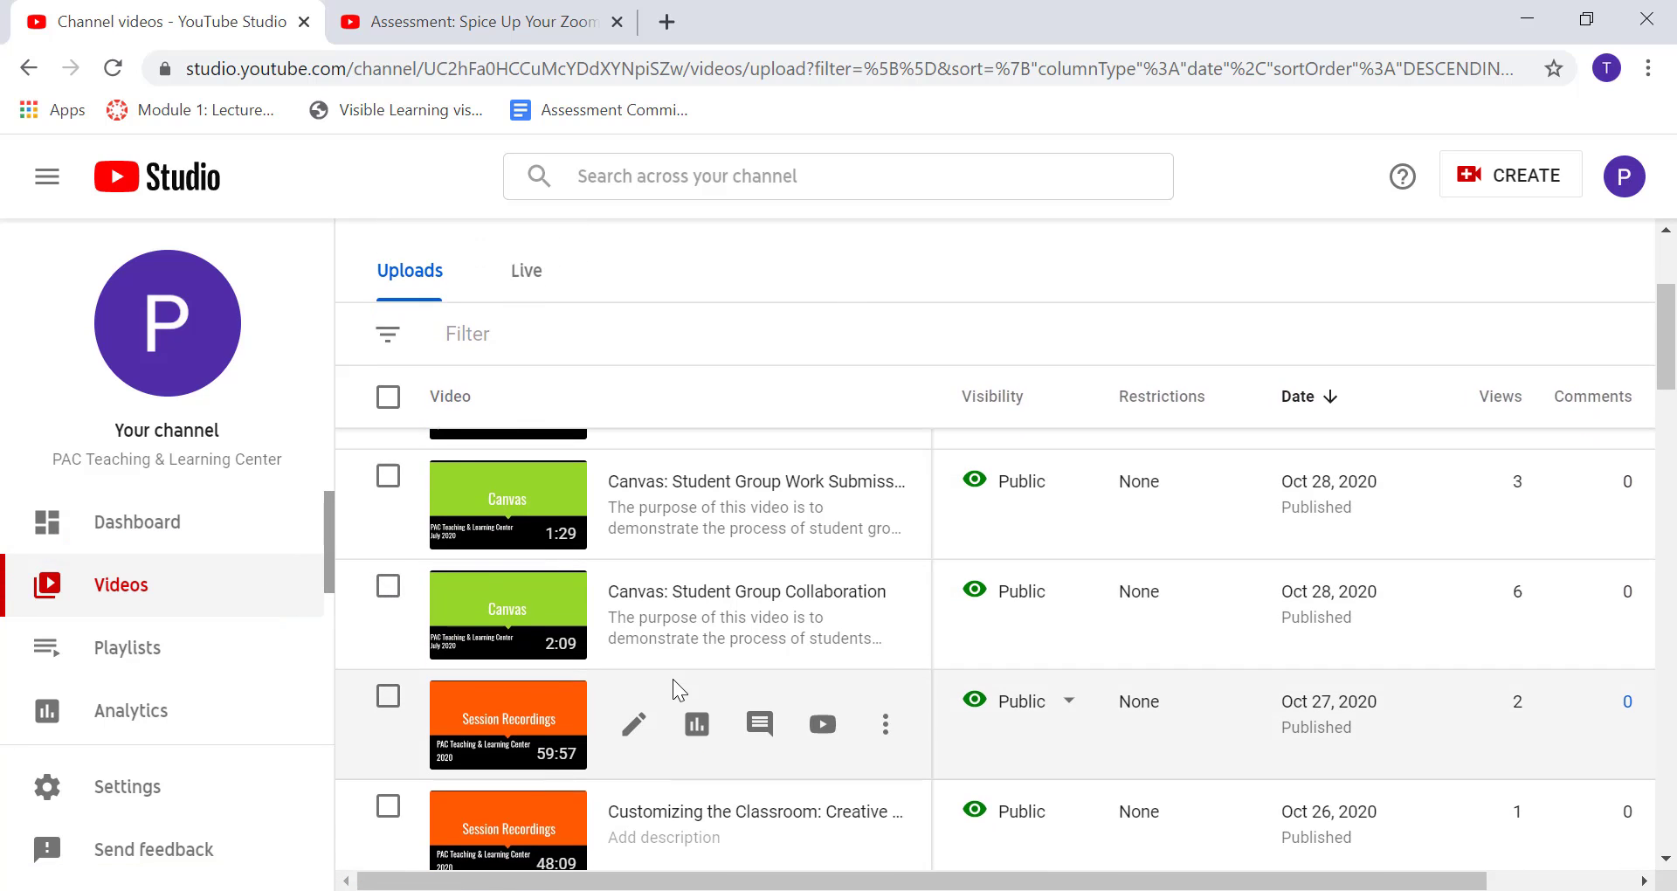
{"action": "scroll", "coordinate": [673, 679], "scroll_direction": "down", "scroll_amount": 7}
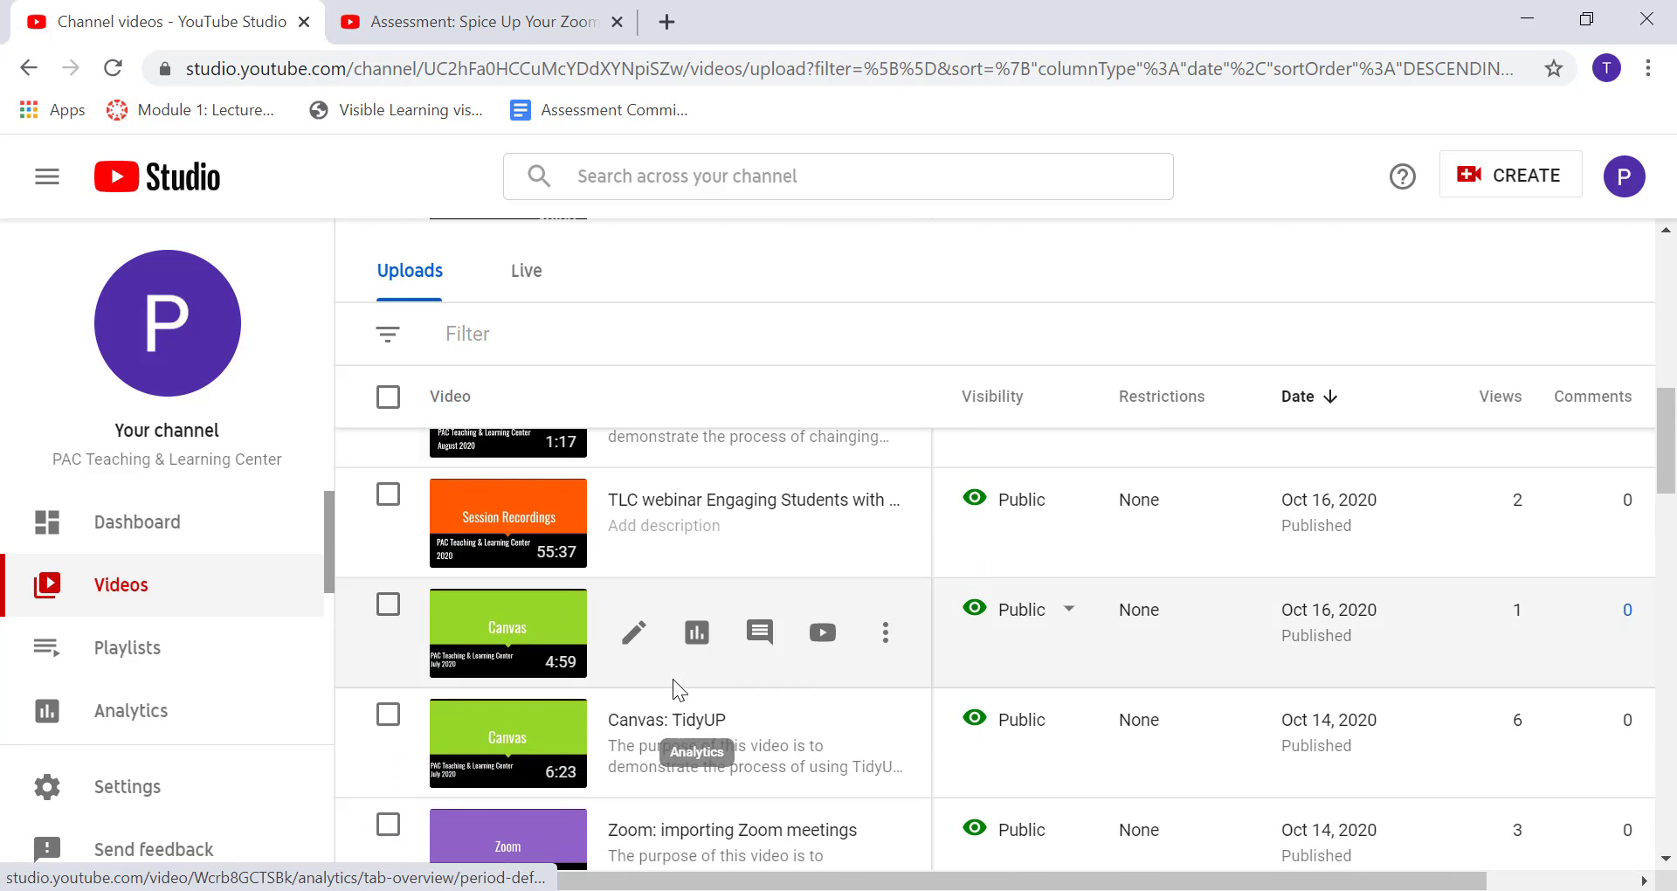
{"action": "scroll", "coordinate": [673, 678], "scroll_direction": "down", "scroll_amount": 4}
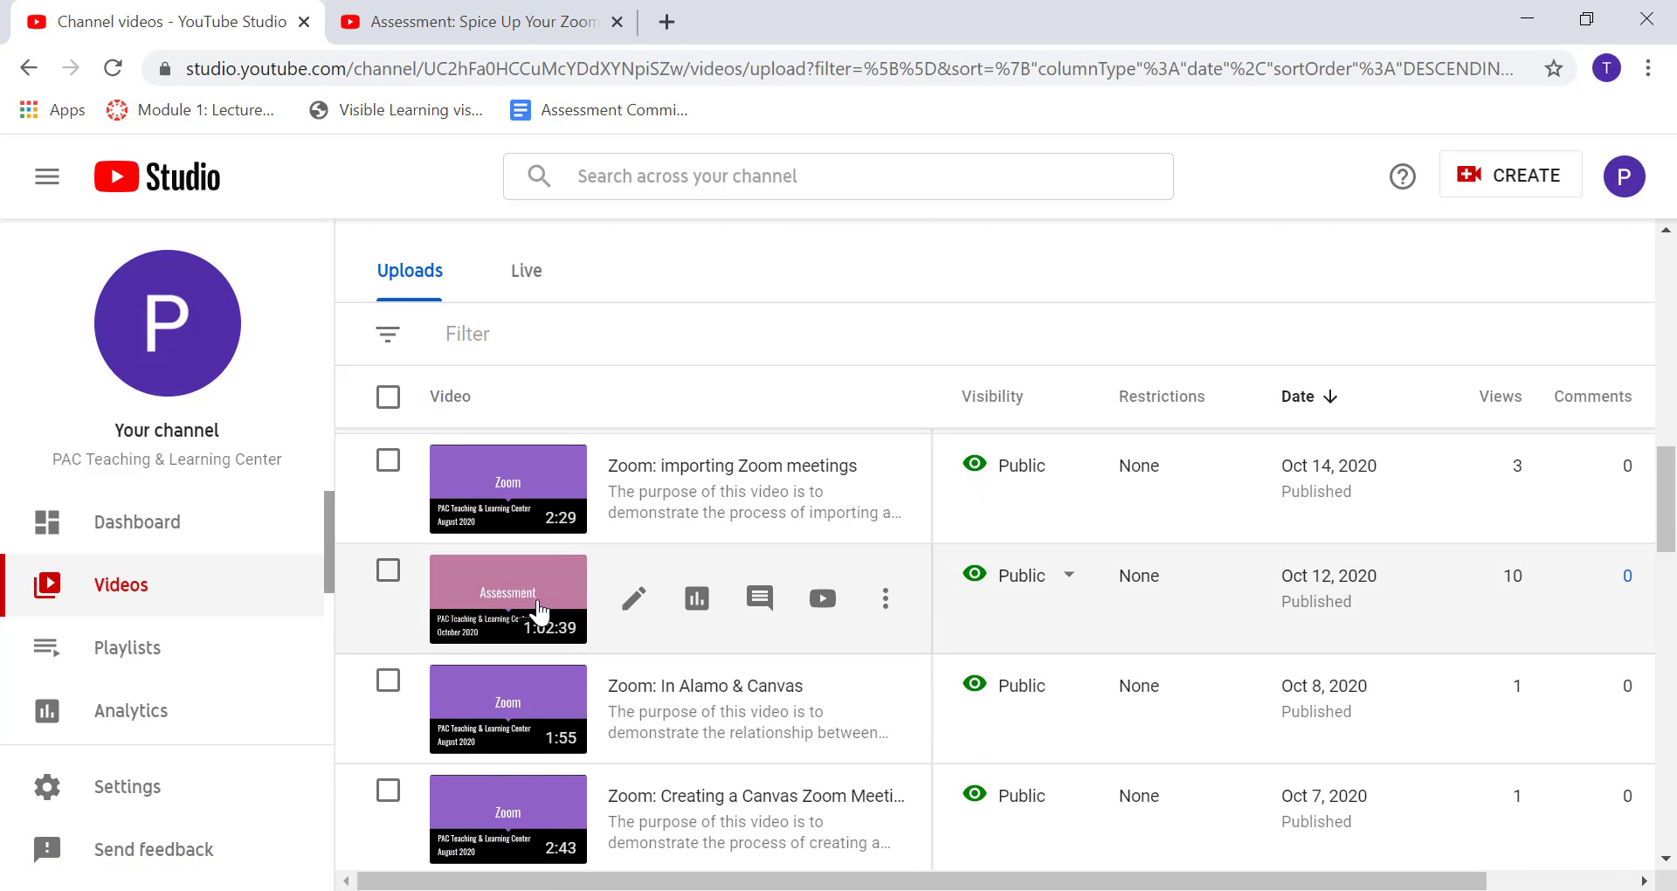
{"action": "left_click", "coordinate": [522, 592]}
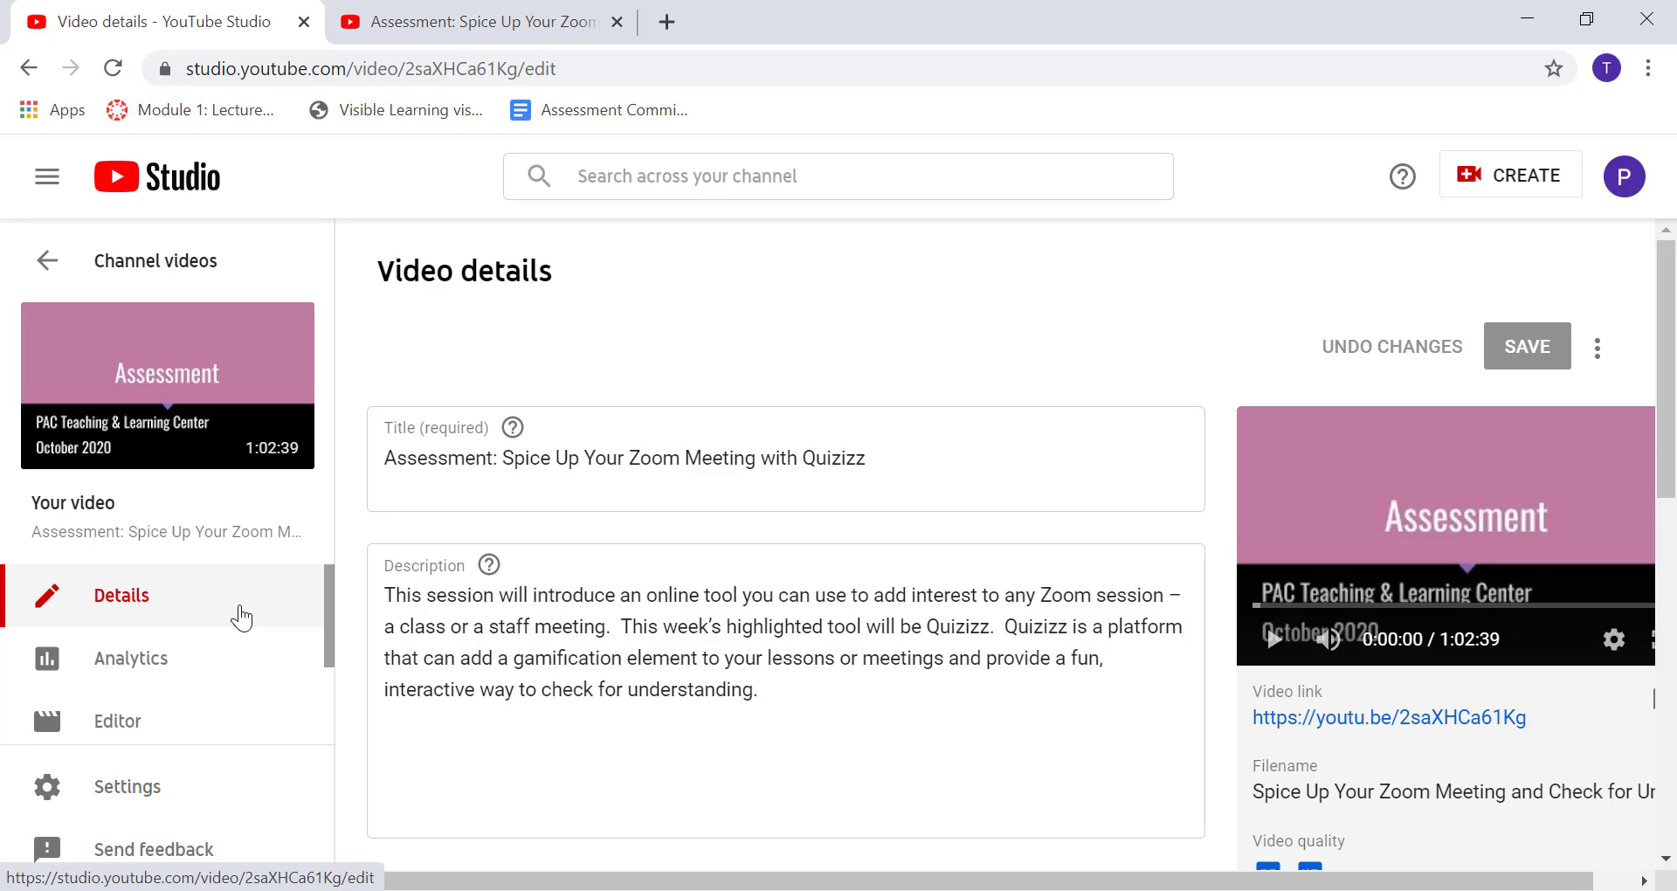
- Go to the video's subtitles and duplicate the automatic English captions for editing
{"action": "scroll", "coordinate": [221, 699], "scroll_direction": "down", "scroll_amount": 1}
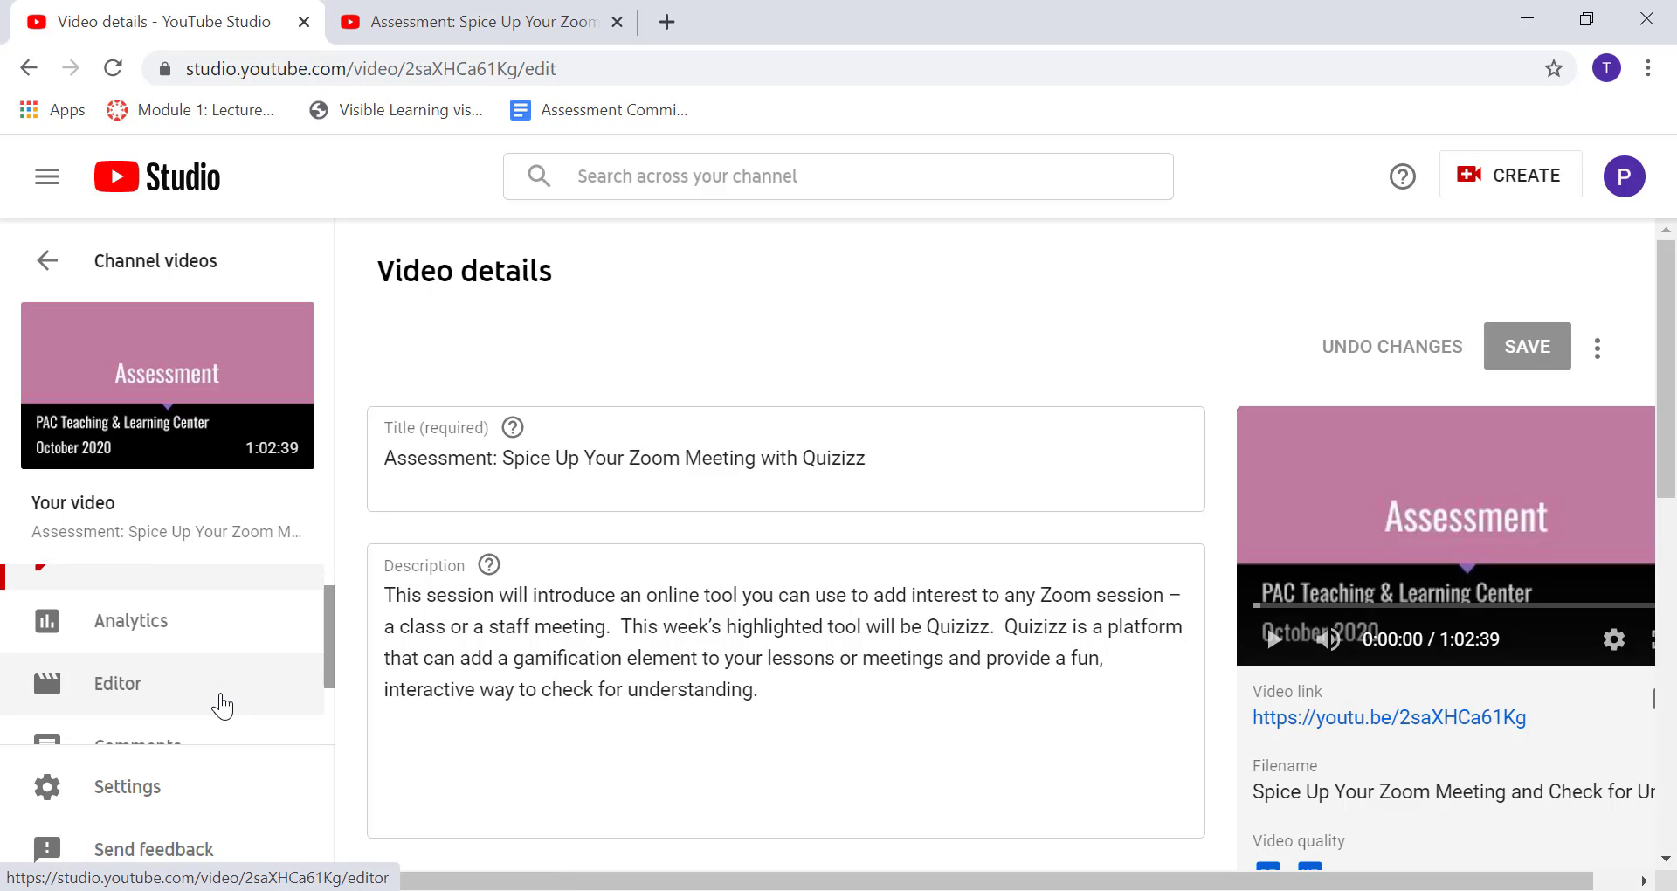
{"action": "scroll", "coordinate": [221, 705], "scroll_direction": "down", "scroll_amount": 1}
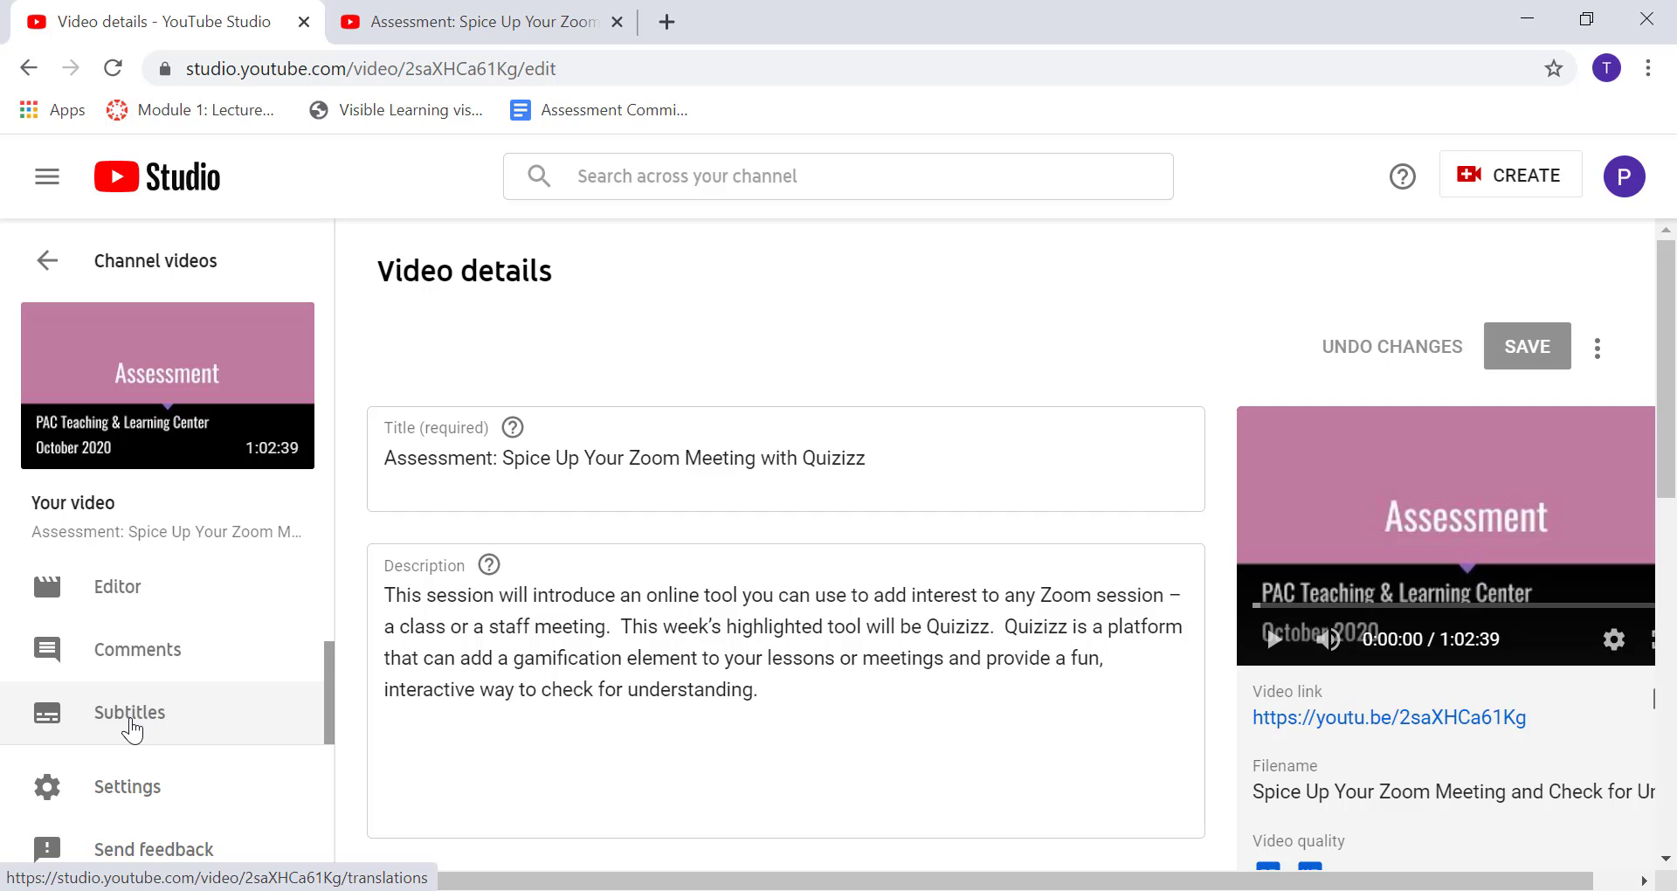
{"action": "left_click", "coordinate": [129, 721]}
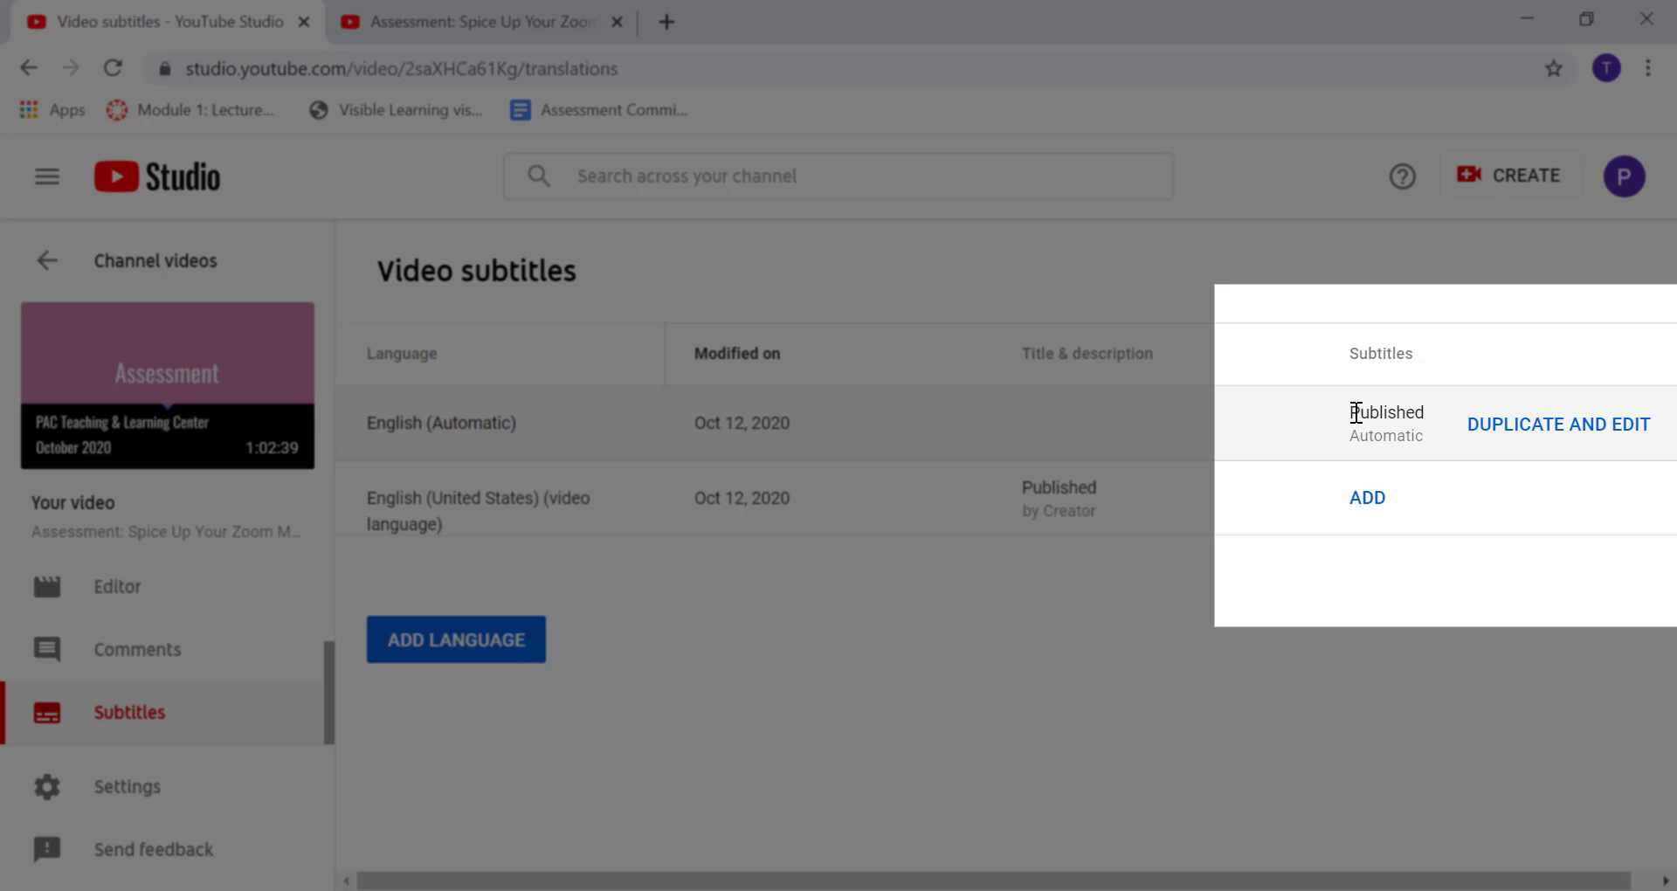
{"action": "left_click", "coordinate": [1598, 425]}
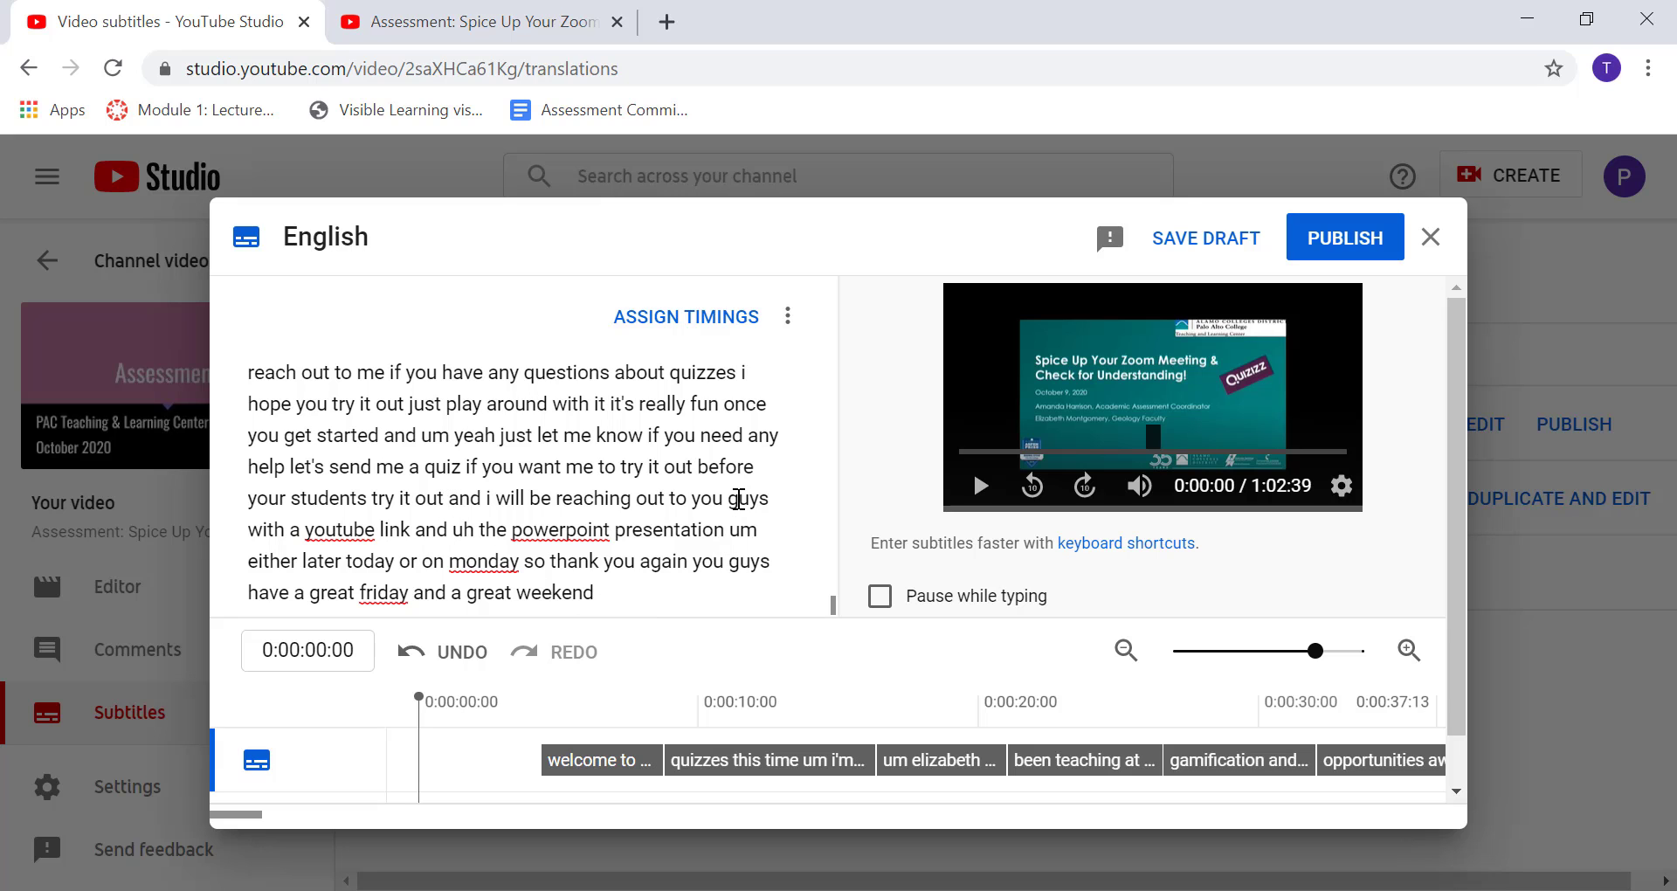
- Review the English transcript text and switch it to separate captions with assigned timings
{"action": "scroll", "coordinate": [738, 494], "scroll_direction": "up", "scroll_amount": 6}
{"action": "scroll", "coordinate": [738, 497], "scroll_direction": "up", "scroll_amount": 10}
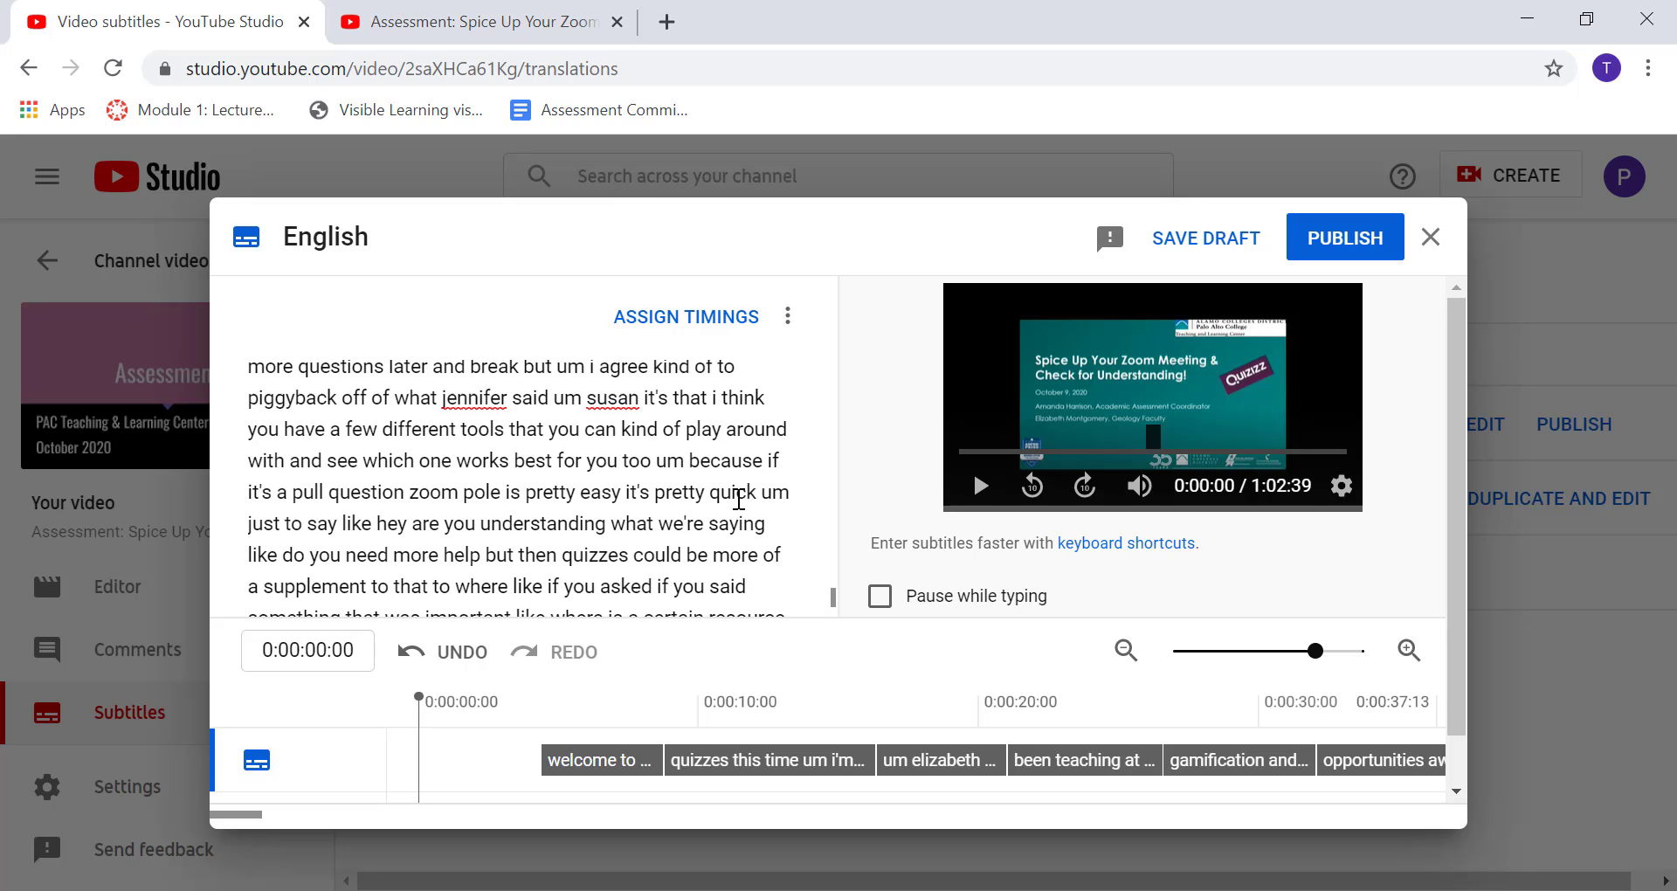
{"action": "scroll", "coordinate": [738, 499], "scroll_direction": "up", "scroll_amount": 3}
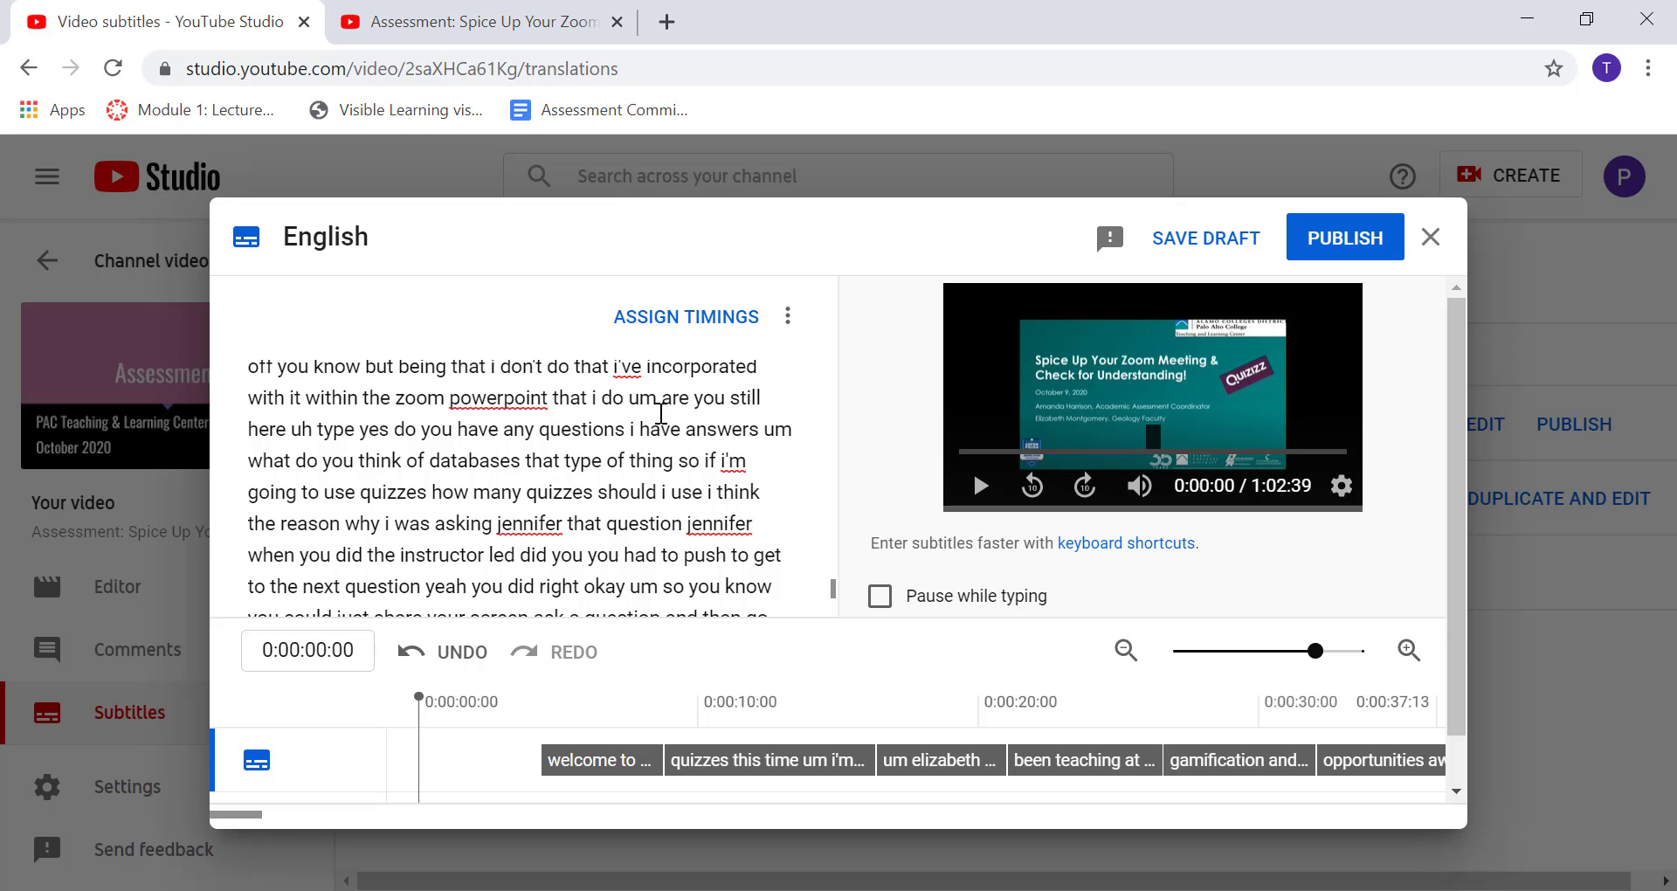
{"action": "scroll", "coordinate": [661, 412], "scroll_direction": "up", "scroll_amount": 3}
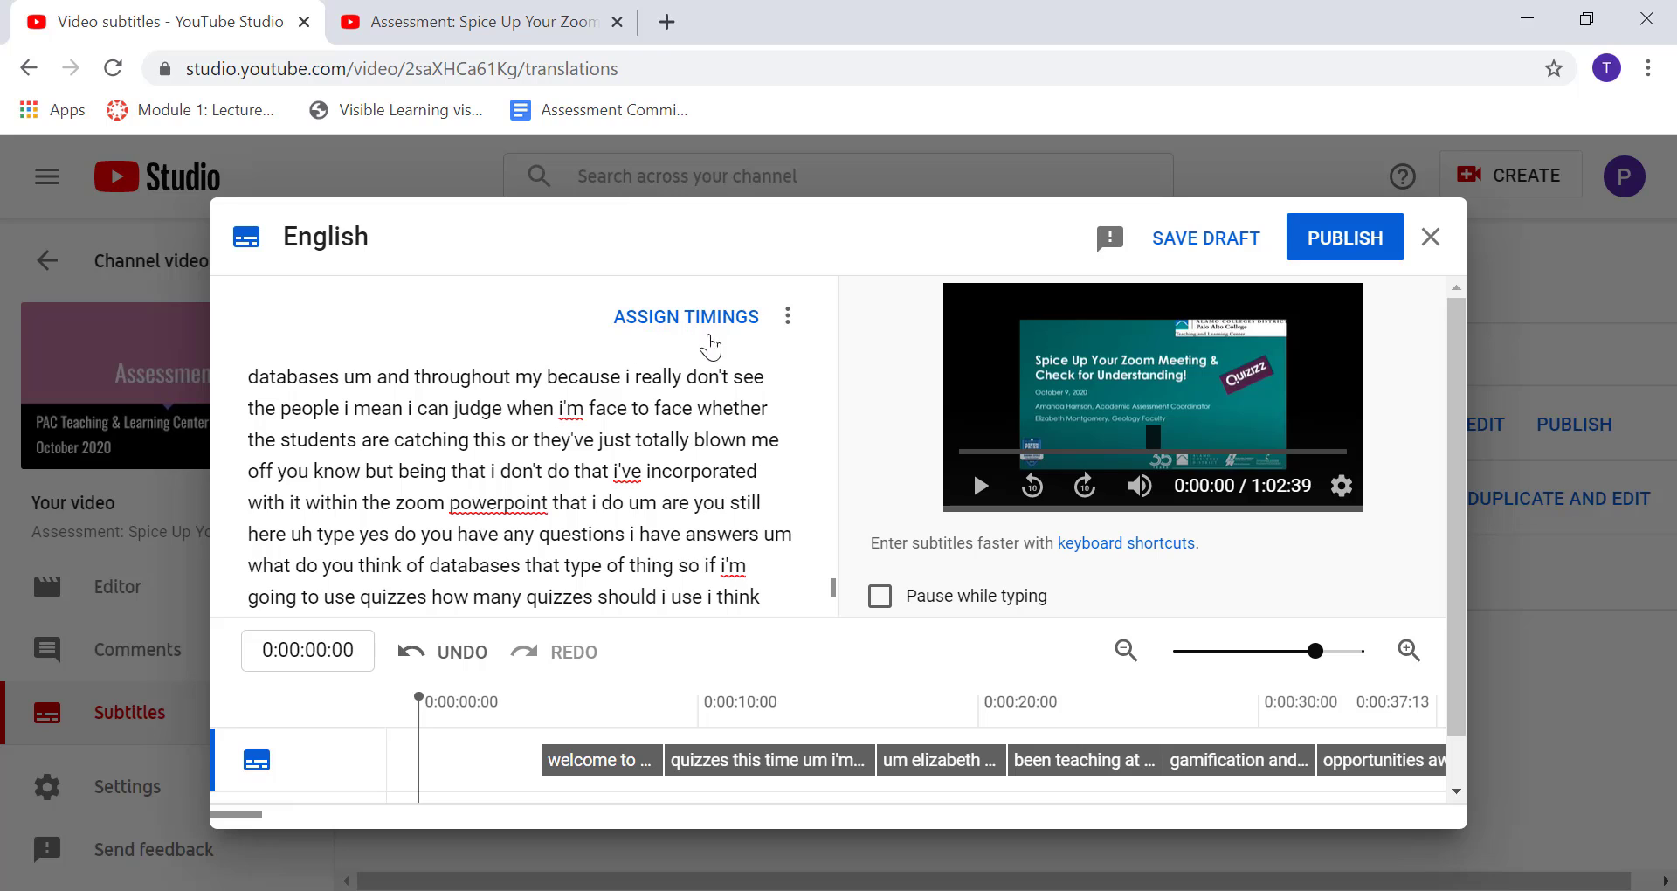
{"action": "left_click", "coordinate": [690, 320]}
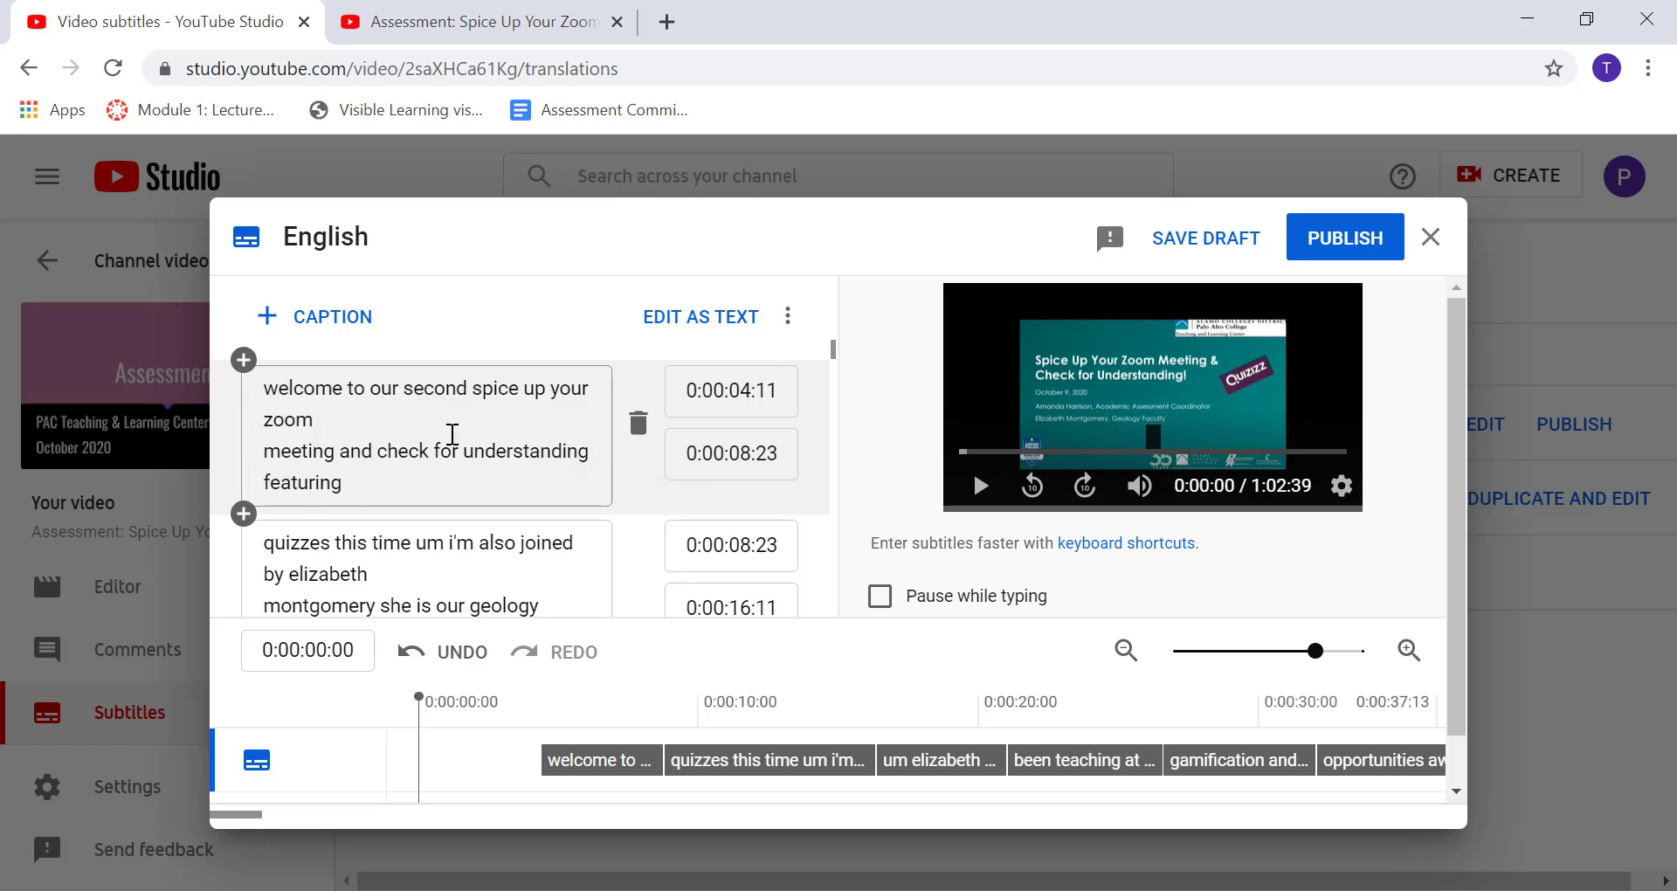
- In the first caption, capitalize "Welcome" and remove the line break between "zoom" and "meeting"
{"action": "left_click", "coordinate": [365, 416]}
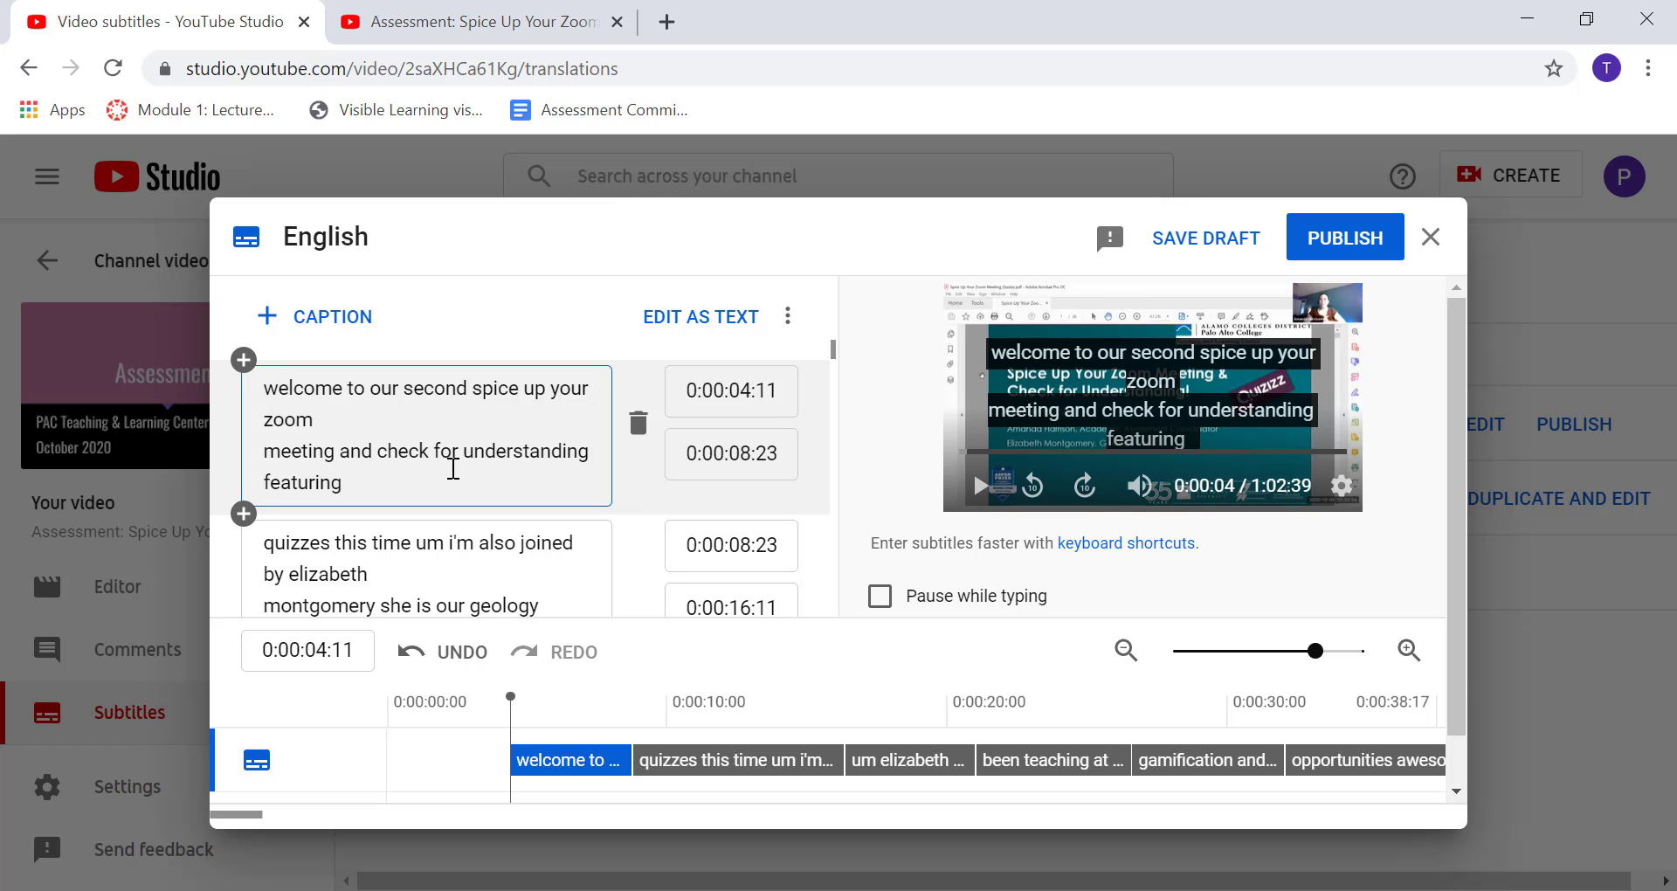
{"action": "key", "text": "BackSpace"}
{"action": "type", "text": "W"}
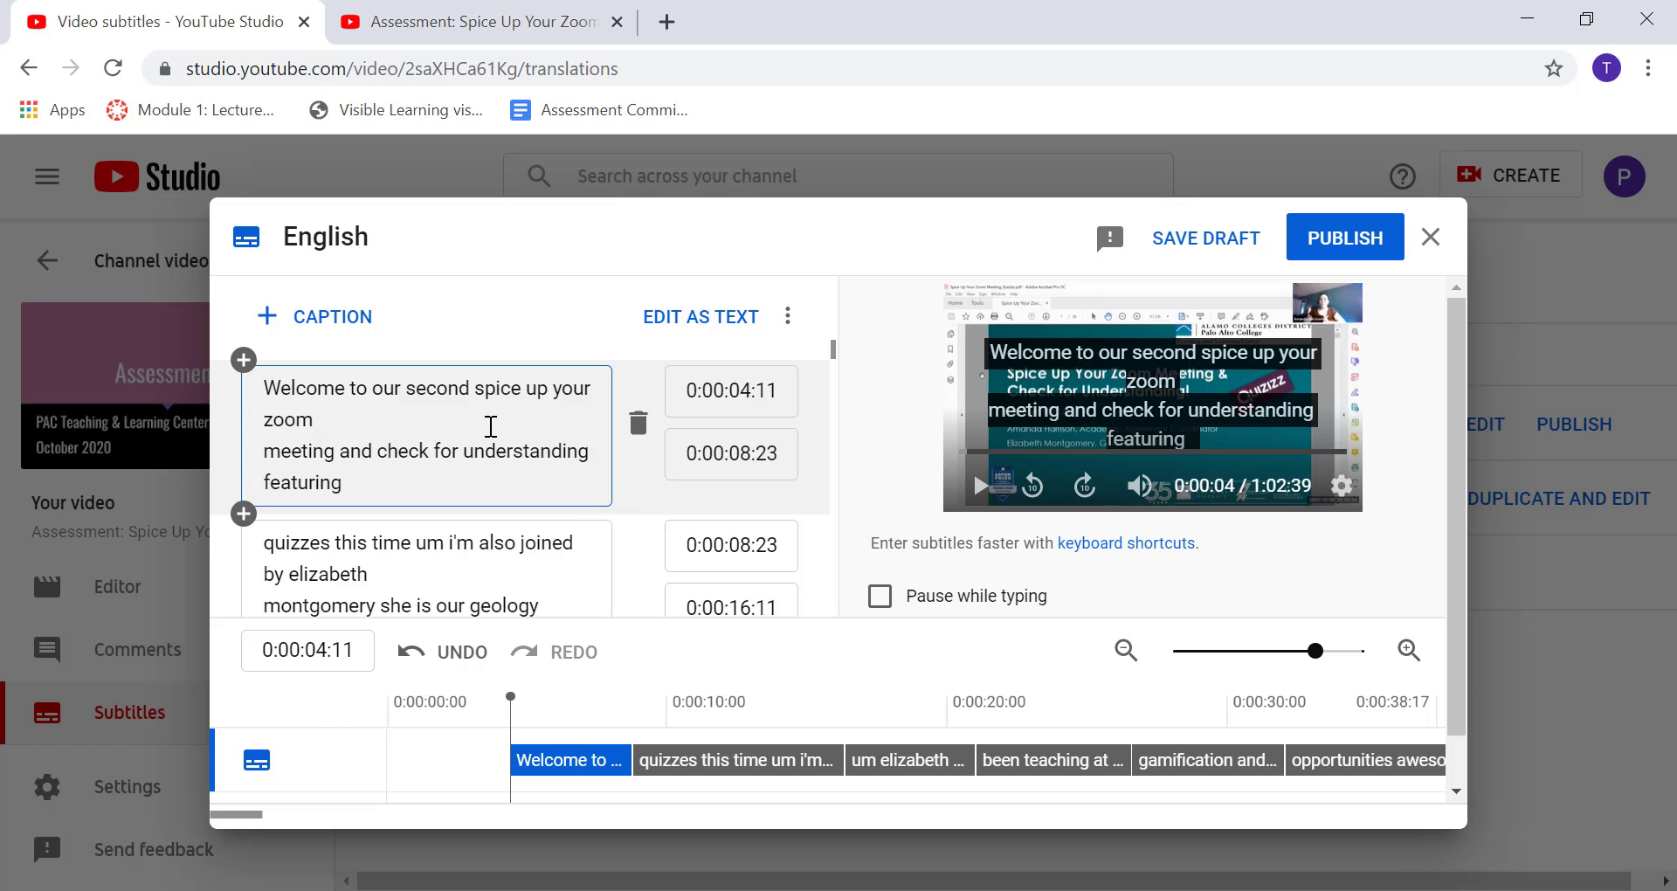
{"action": "key", "text": "Delete"}
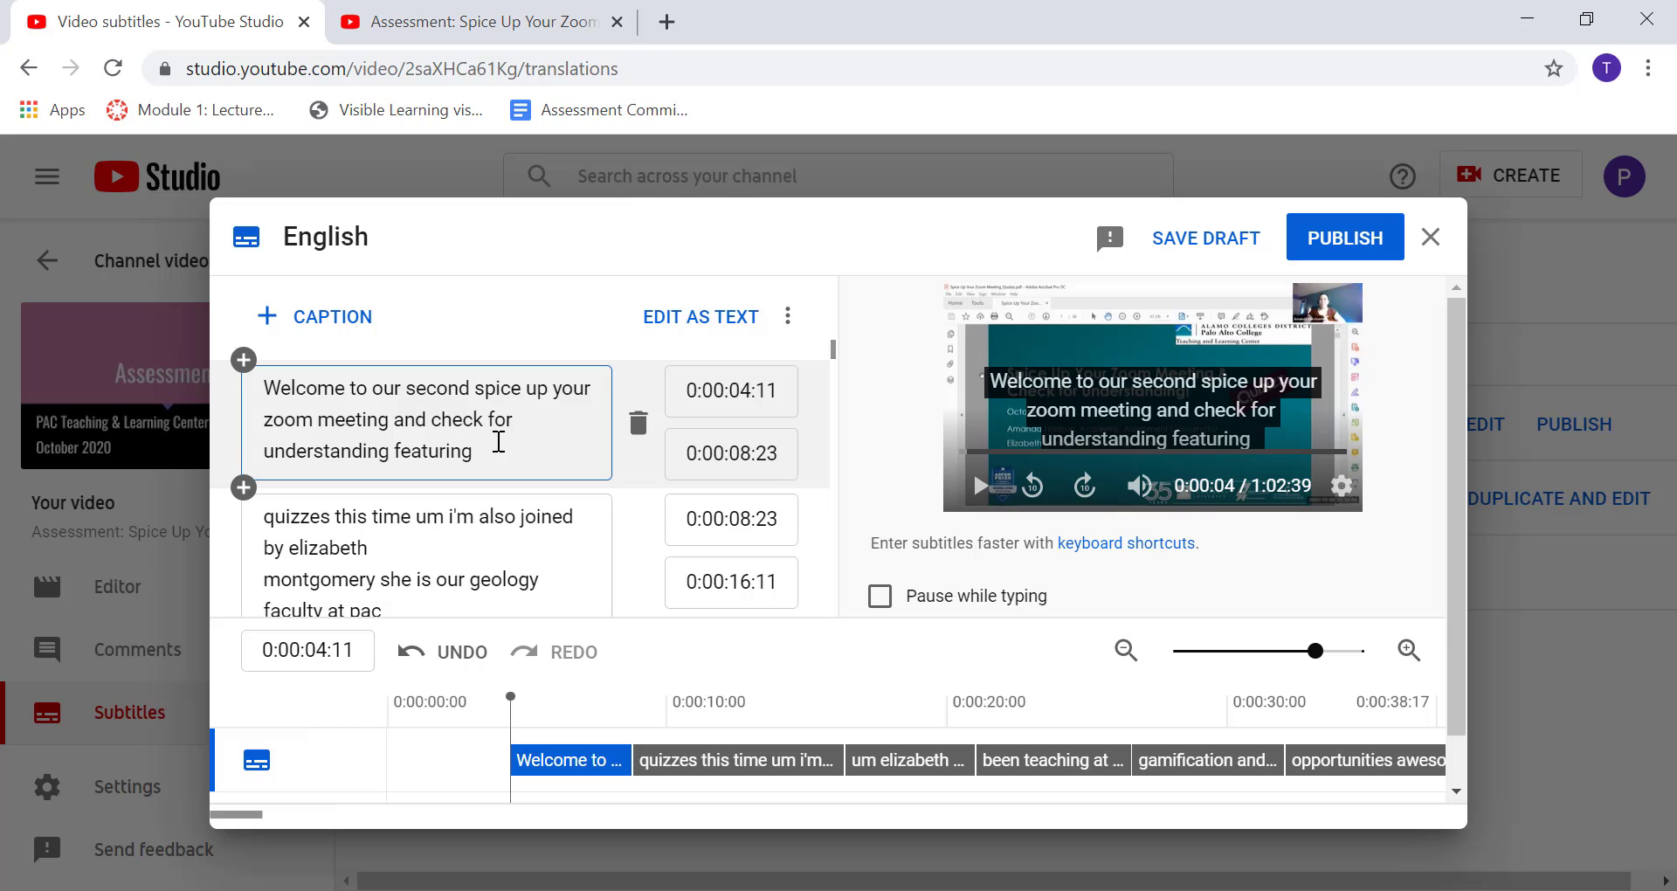
- In the second caption, replace "quizzes" with "Quizizz" and the filler word "um" with a comma after "time"
{"action": "scroll", "coordinate": [519, 452], "scroll_direction": "down", "scroll_amount": 1}
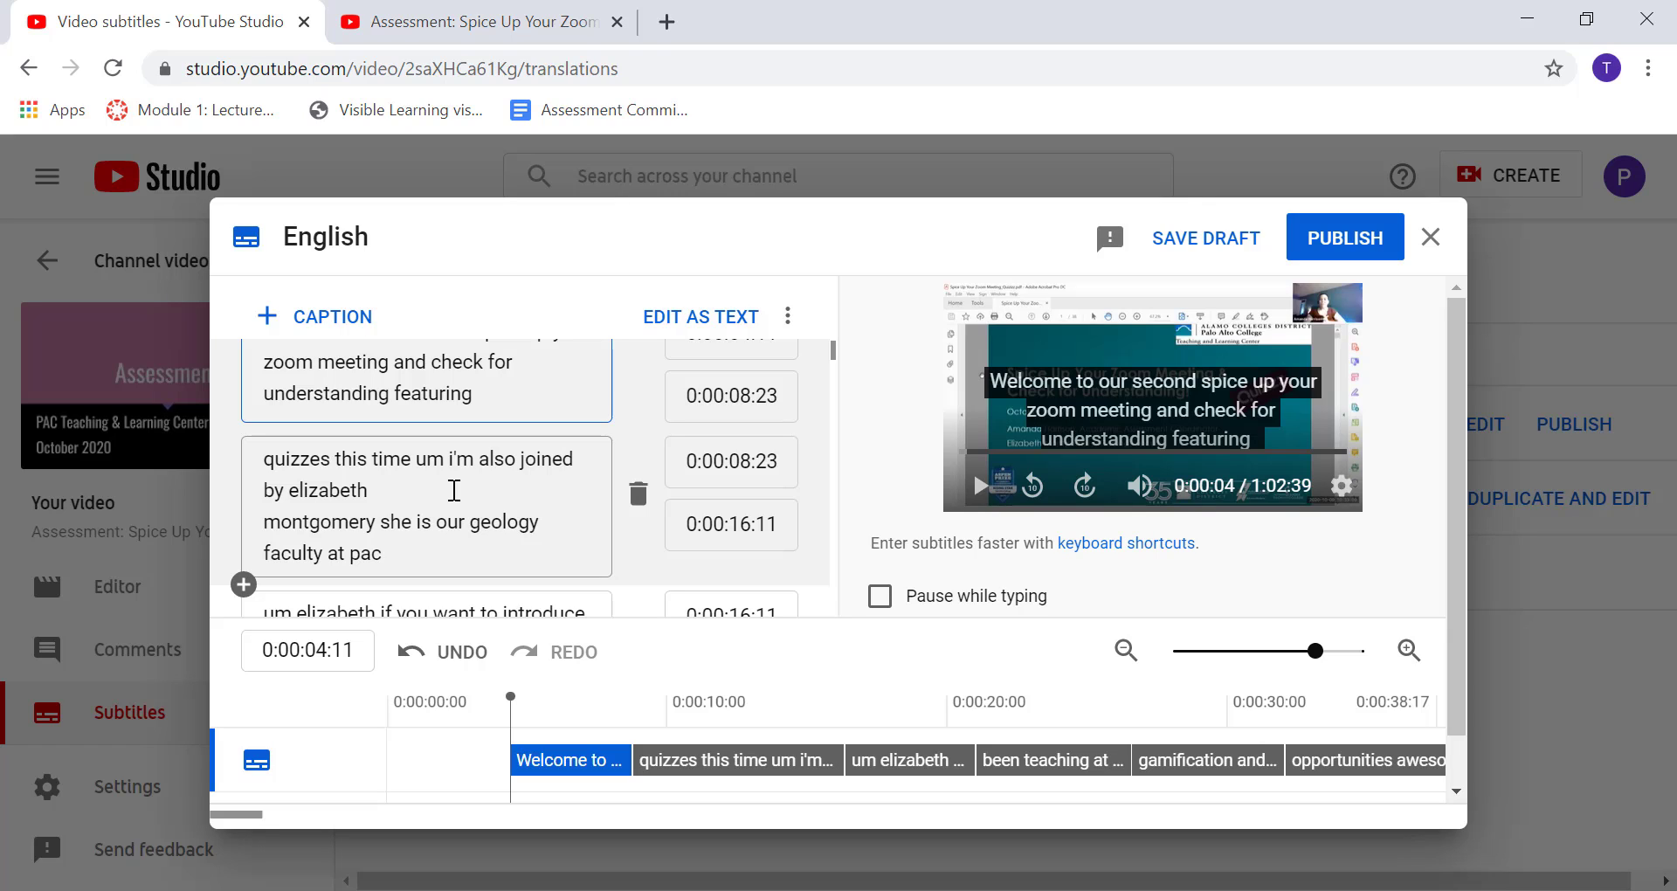
{"action": "left_click", "coordinate": [329, 460]}
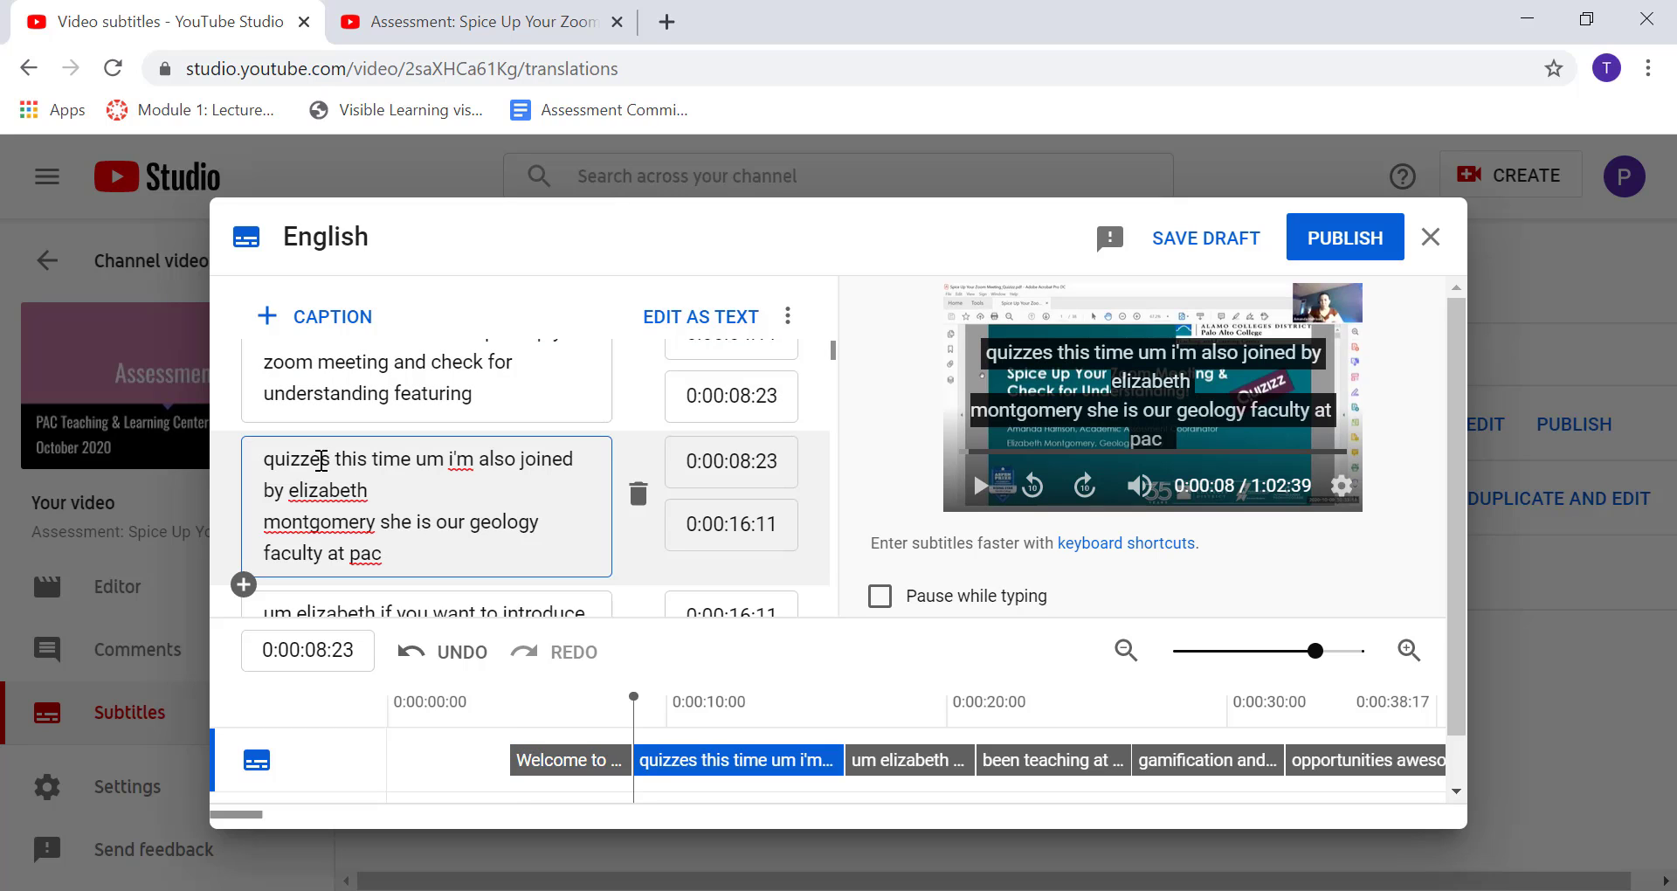
{"action": "left_click_drag", "start_coordinate": [329, 459], "coordinate": [262, 460]}
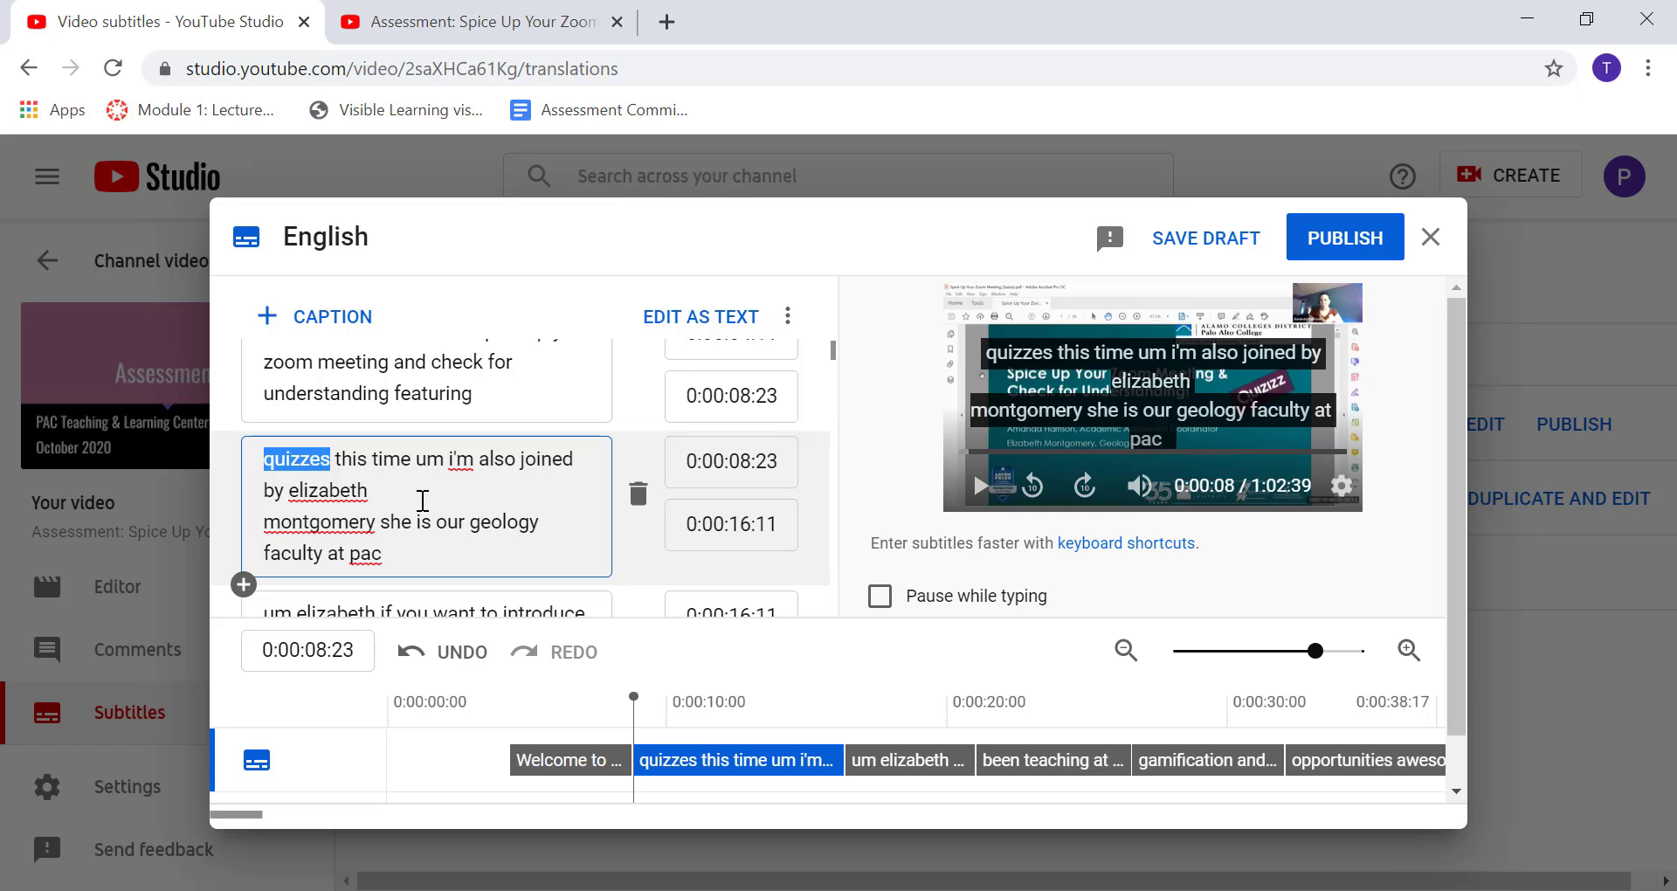
{"action": "type", "text": "Quizizz"}
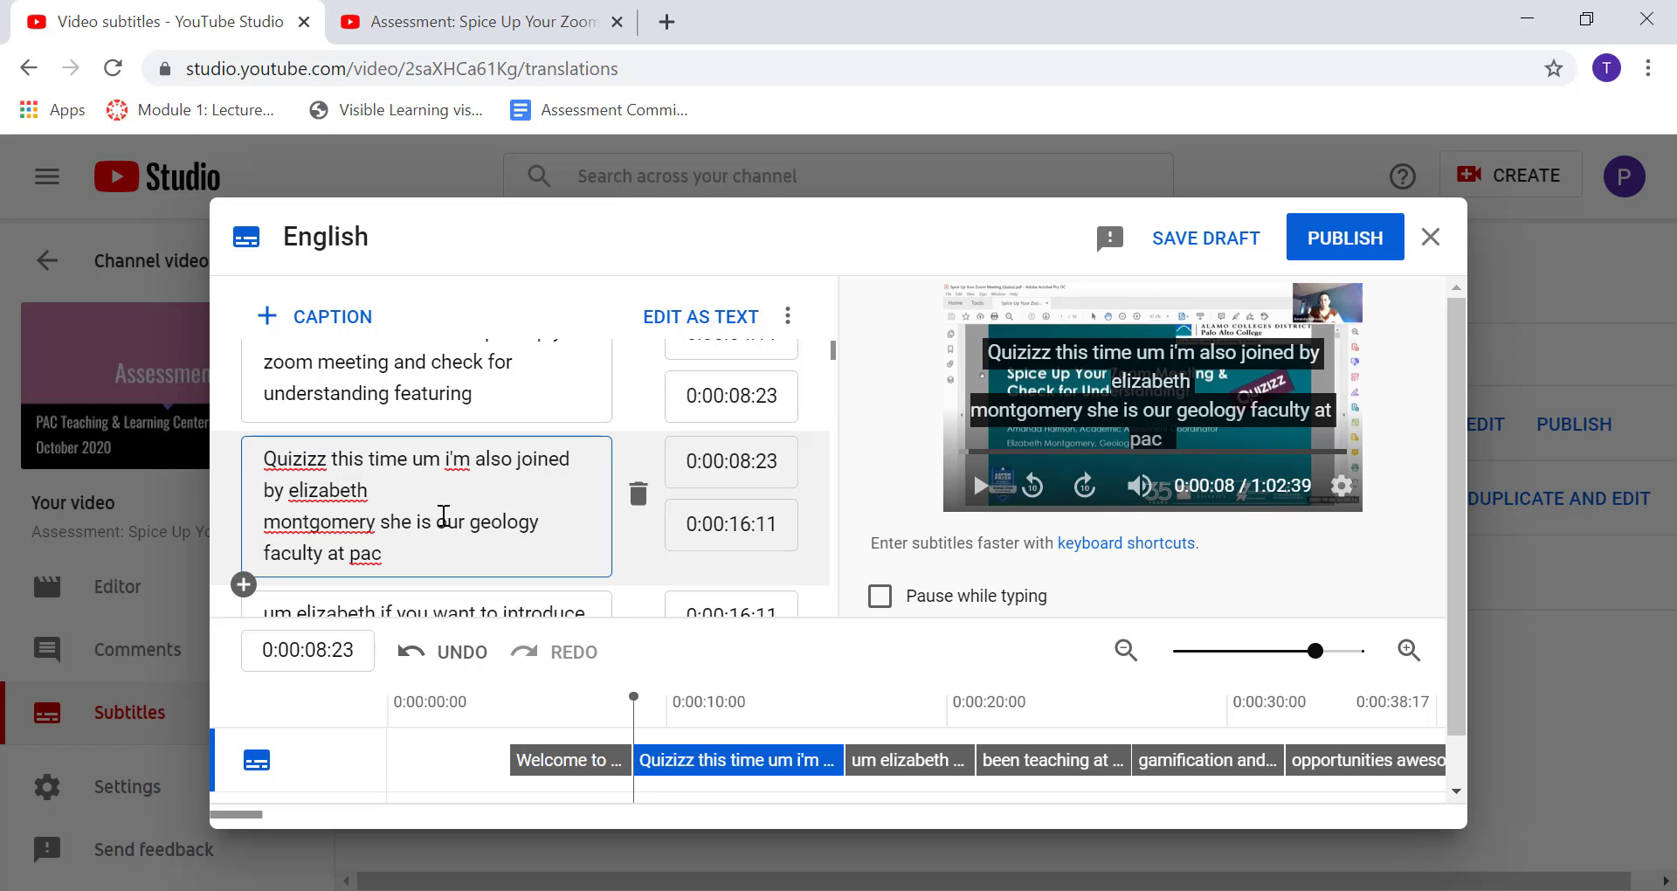
{"action": "double_click", "coordinate": [437, 458]}
{"action": "key", "text": "BackSpace"}
{"action": "key", "text": "BackSpace"}
{"action": "type", "text": ","}
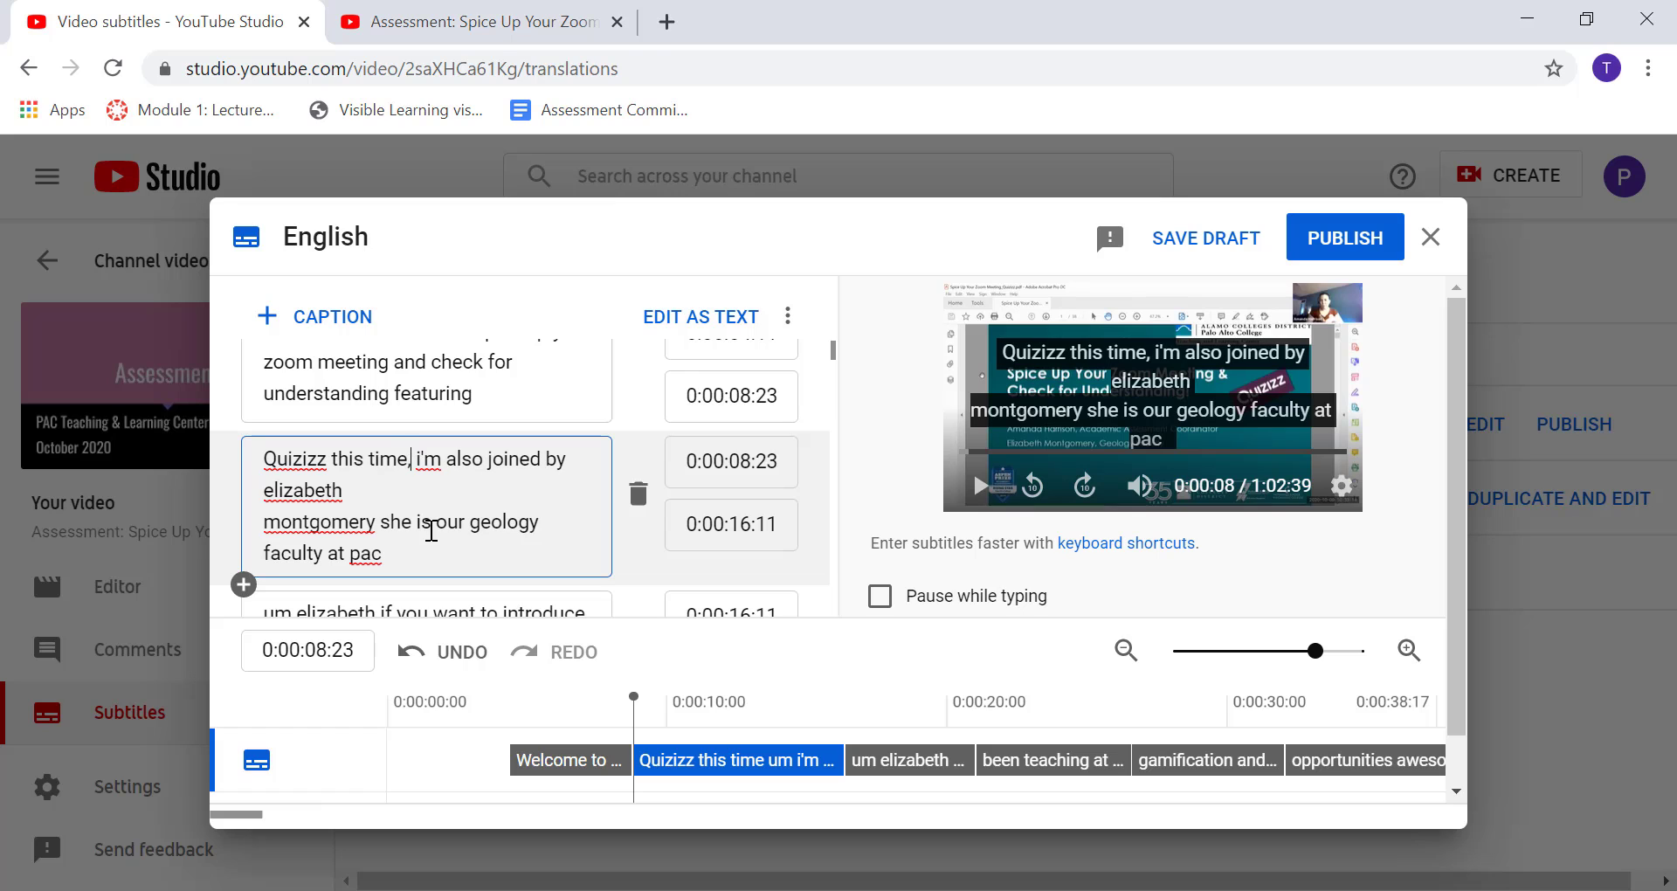
{"action": "scroll", "coordinate": [599, 490], "scroll_direction": "down", "scroll_amount": 1}
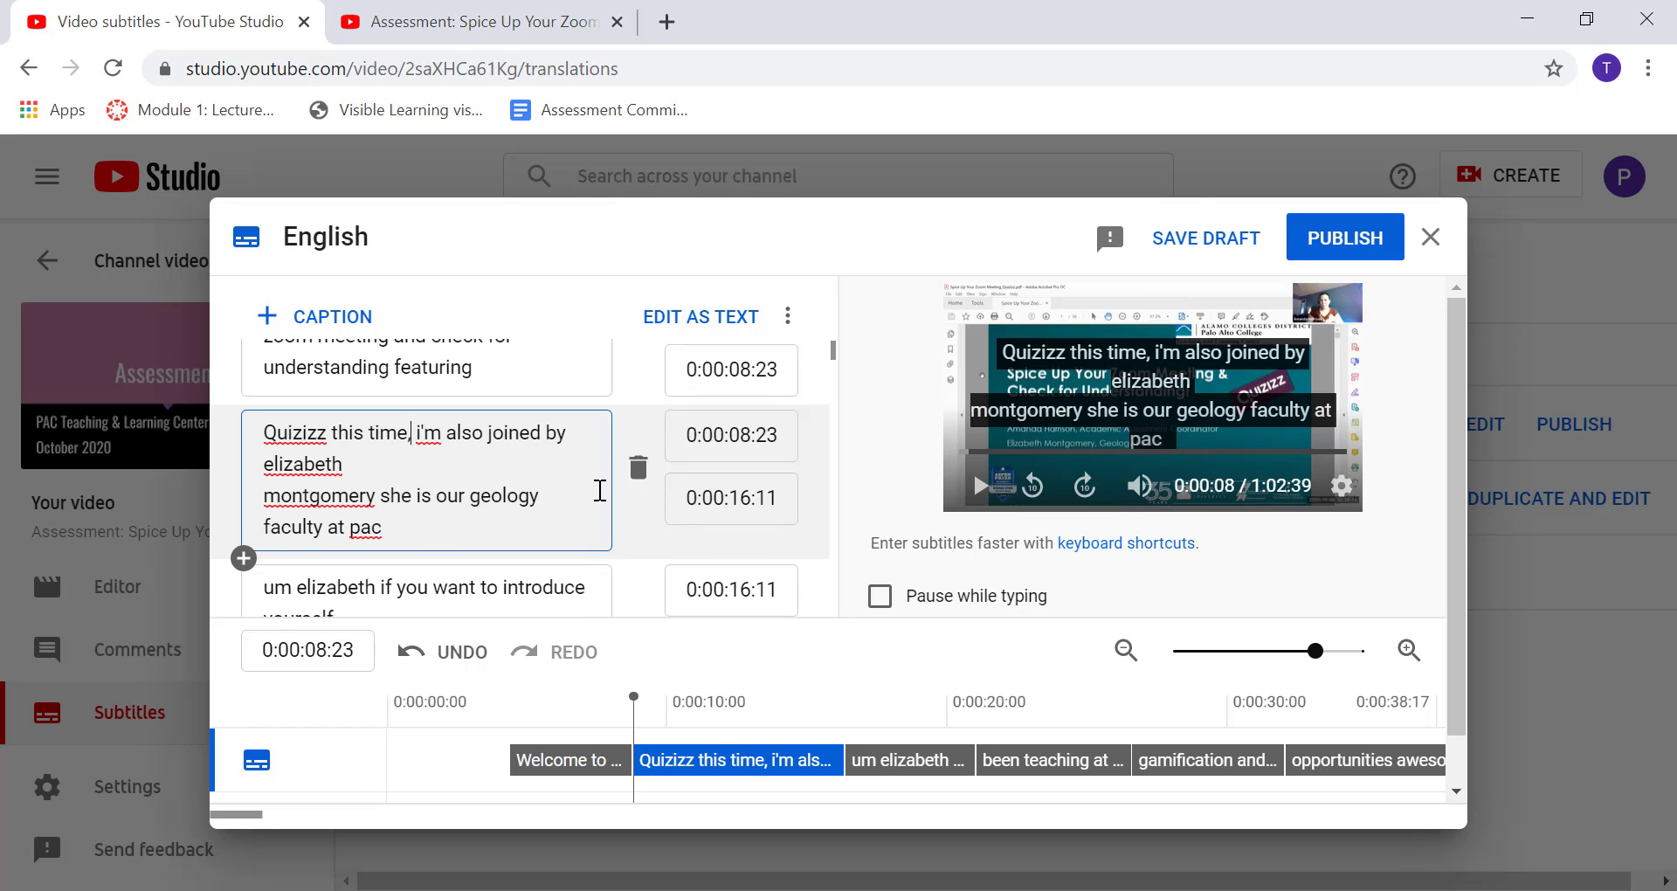
{"action": "scroll", "coordinate": [599, 486], "scroll_direction": "down", "scroll_amount": 2}
{"action": "scroll", "coordinate": [554, 494], "scroll_direction": "up", "scroll_amount": 1}
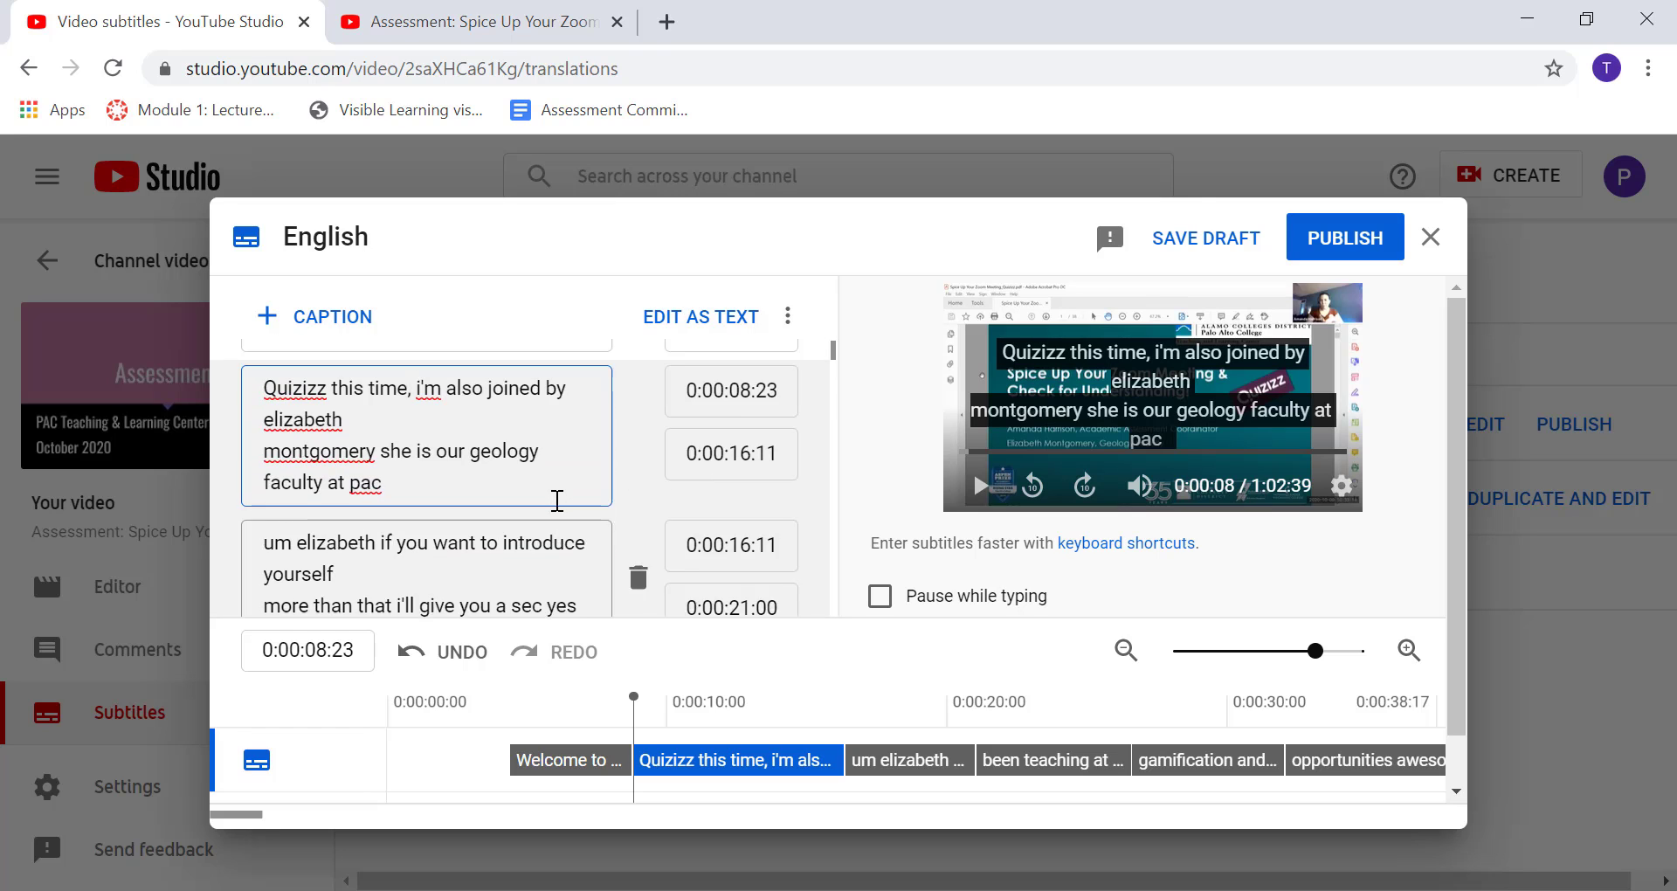